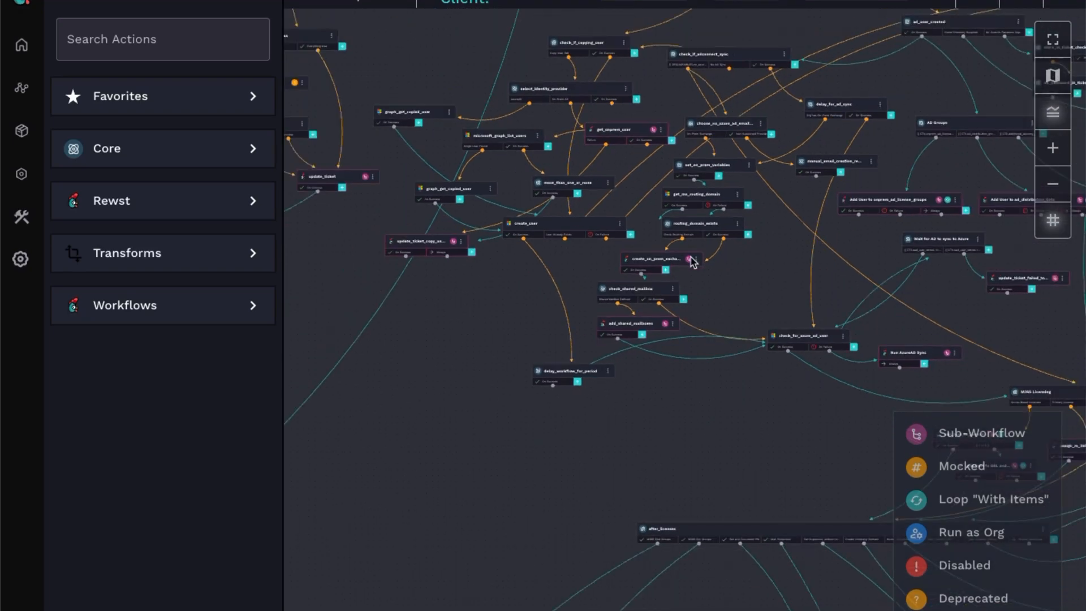
pyautogui.scroll(-10, 692, 262)
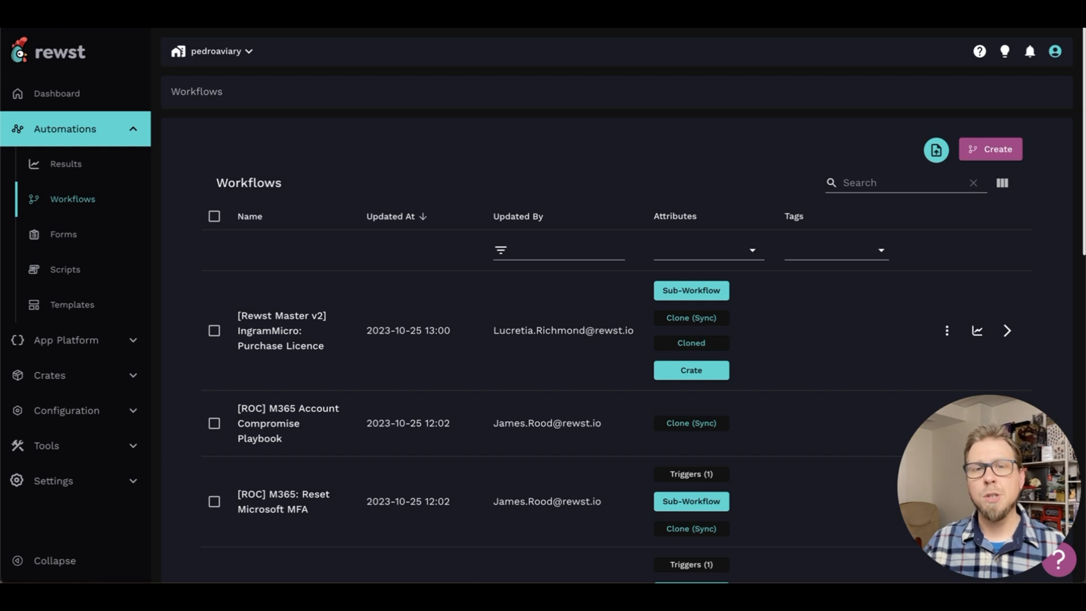
# Open the "[Rewst Master v2] Client: New Employee - Live in Marketplace" workflow and look over its whole task layout
pyautogui.click(877, 184)
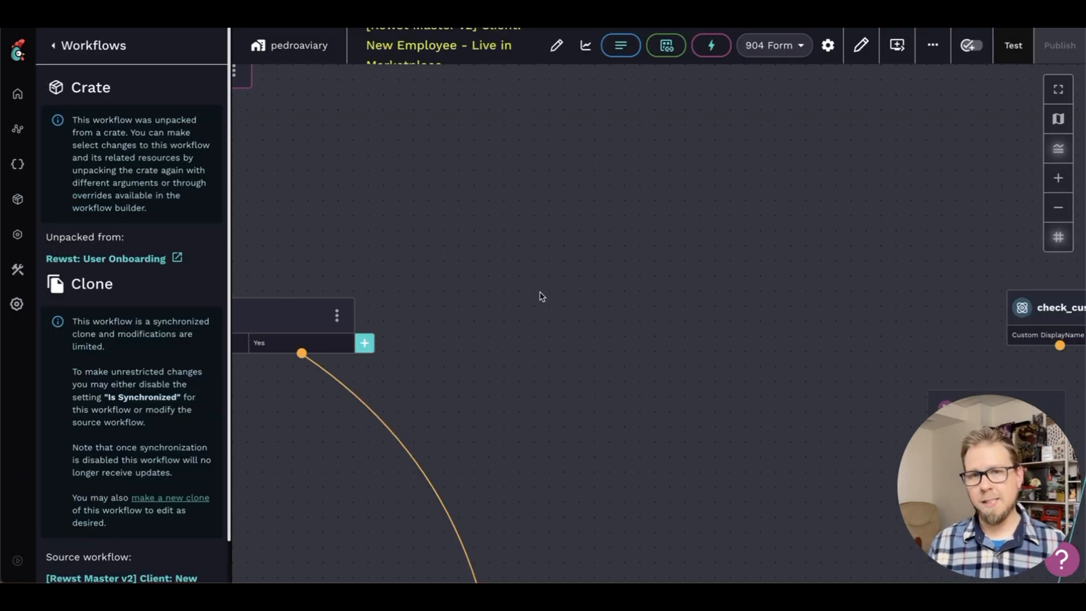
pyautogui.scroll(-10, 613, 350)
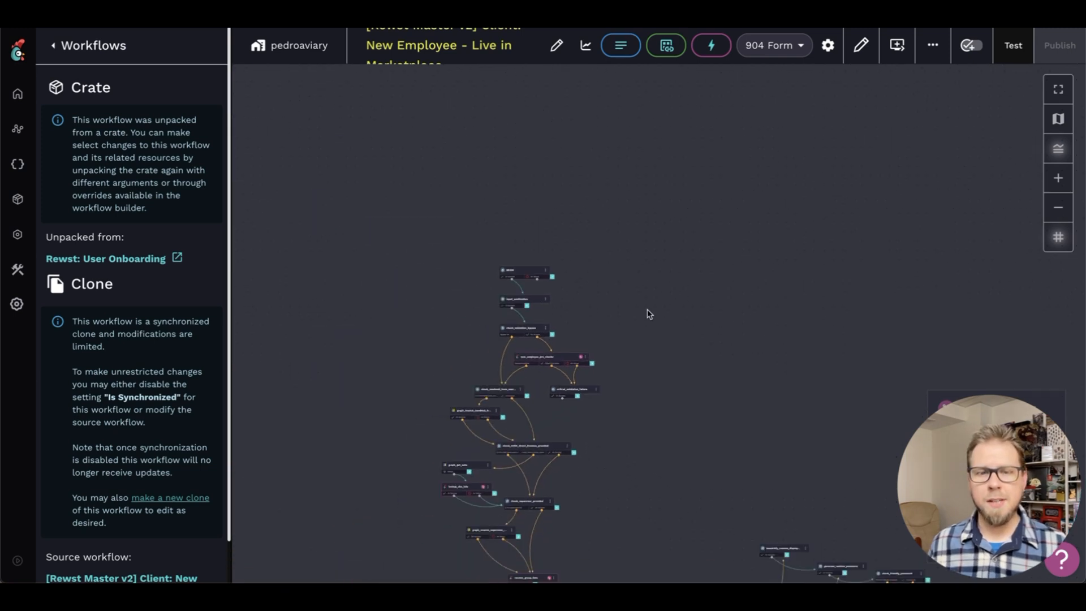
pyautogui.scroll(-5, 658, 346)
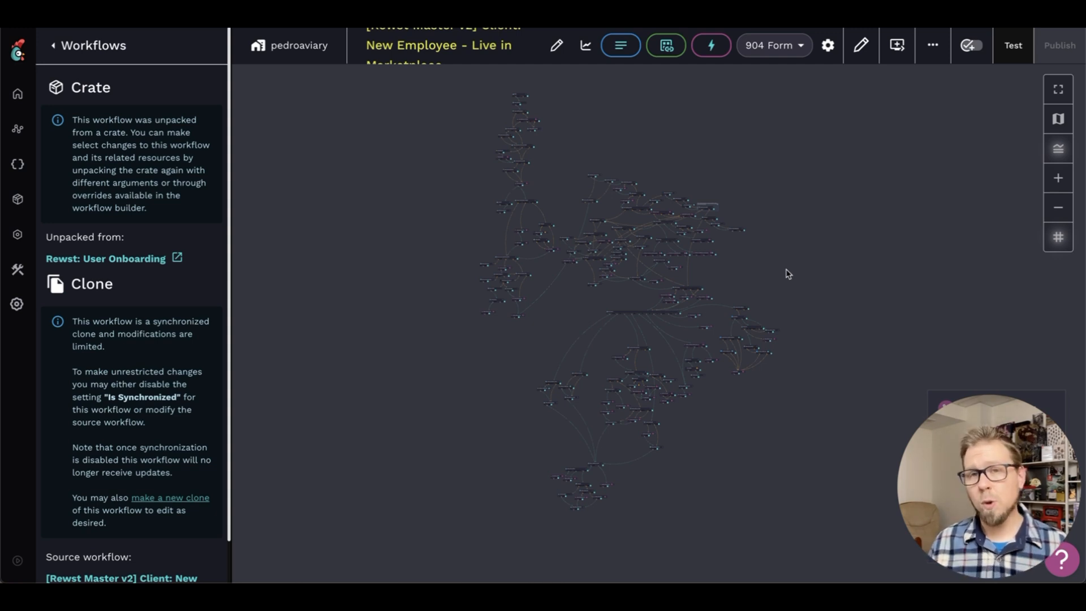
# Open a past run from the New Employee workflow's execution results and review its inputs and task list
pyautogui.click(584, 52)
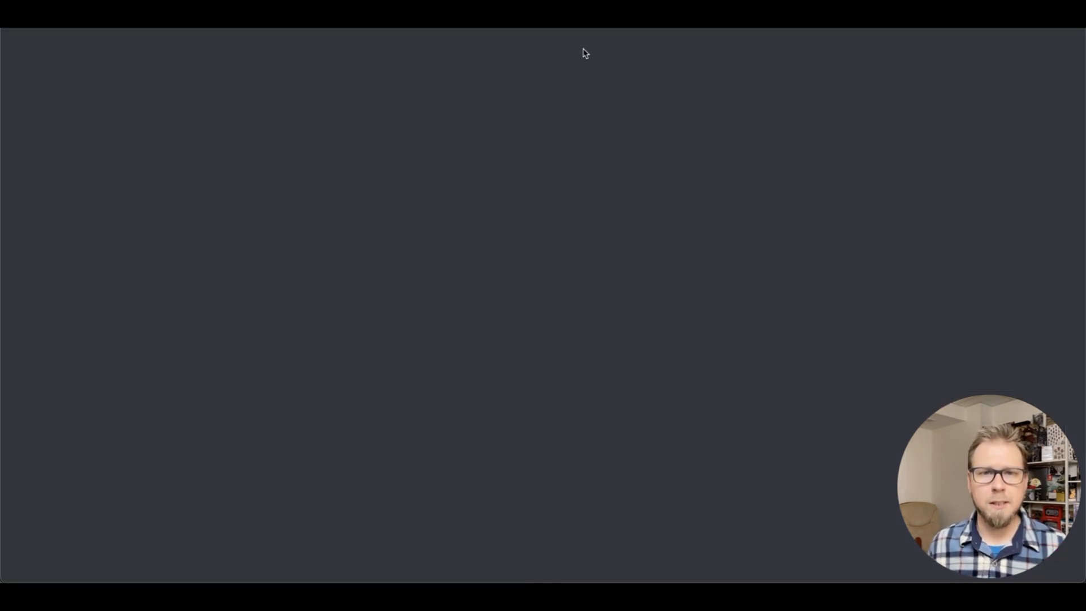
pyautogui.click(273, 221)
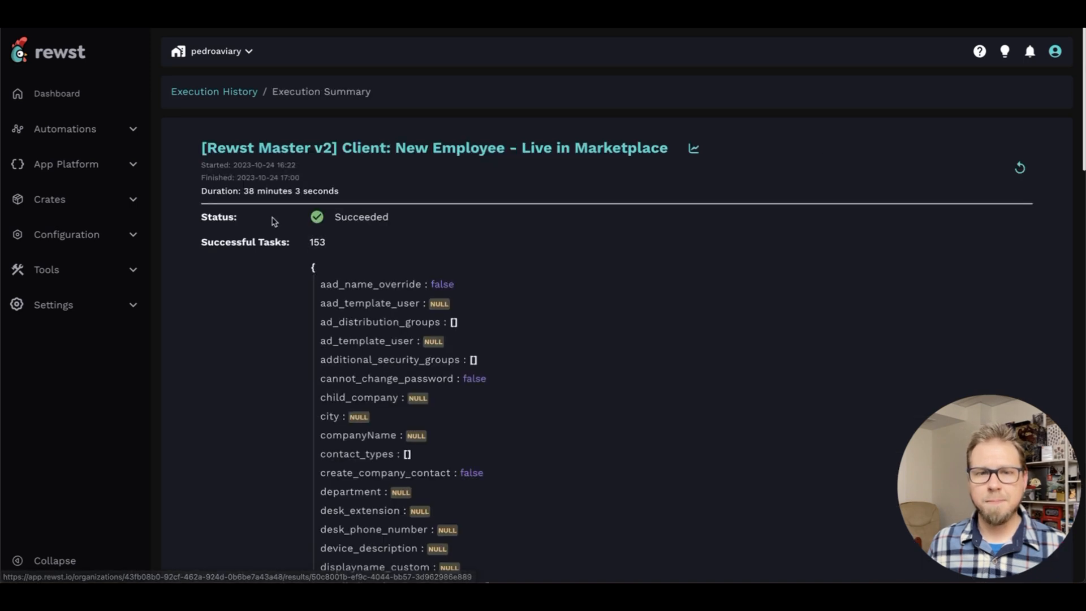
pyautogui.scroll(-12, 474, 229)
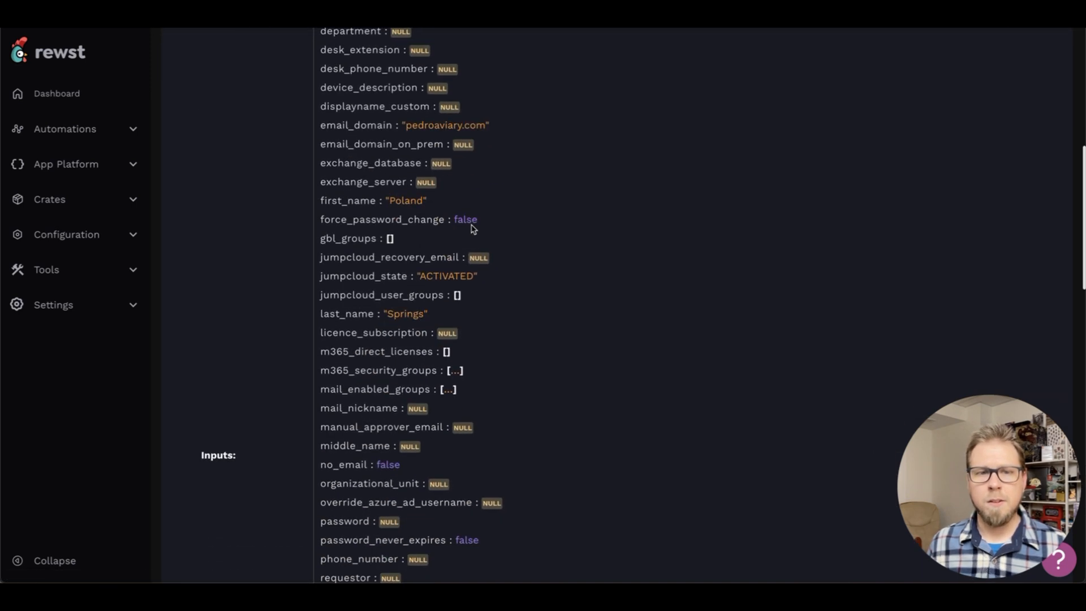
pyautogui.scroll(-12, 473, 228)
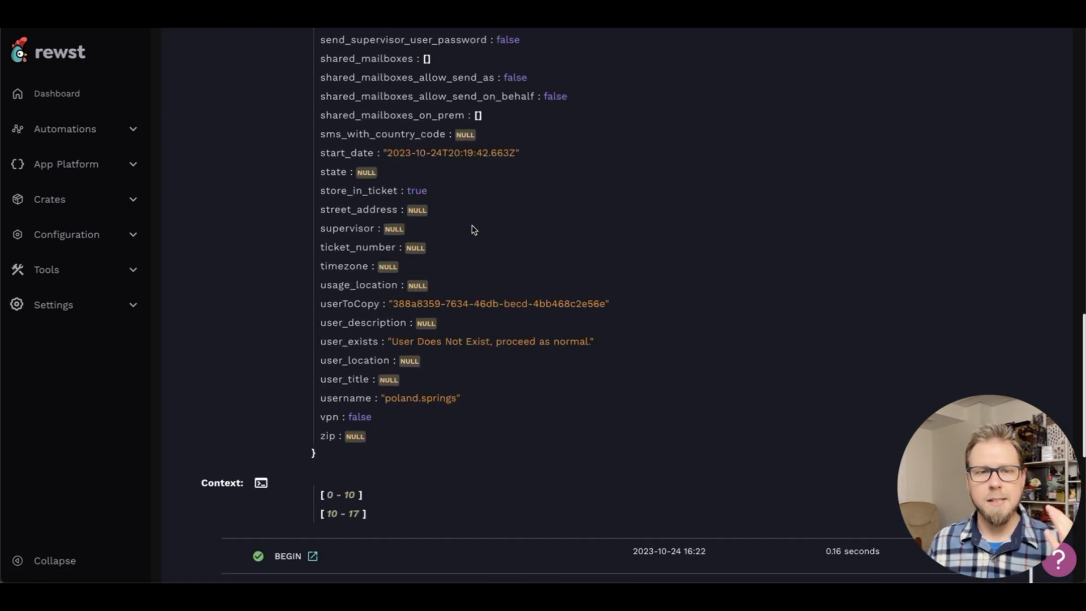
pyautogui.scroll(-2, 474, 229)
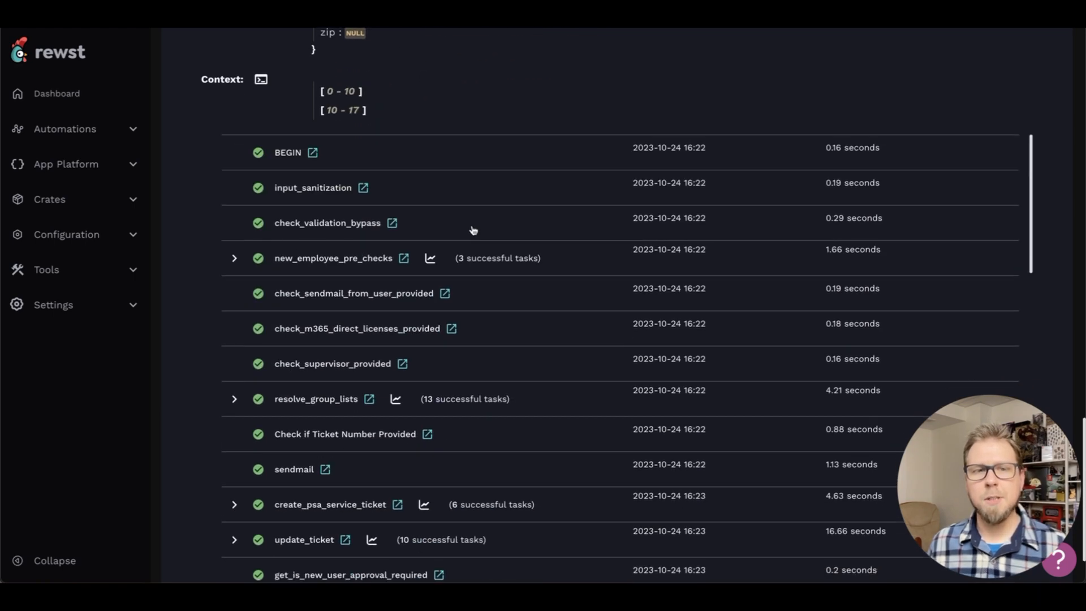
# Open the run's context in the Jinja Live Editor and expand the context data to look through it
pyautogui.click(260, 80)
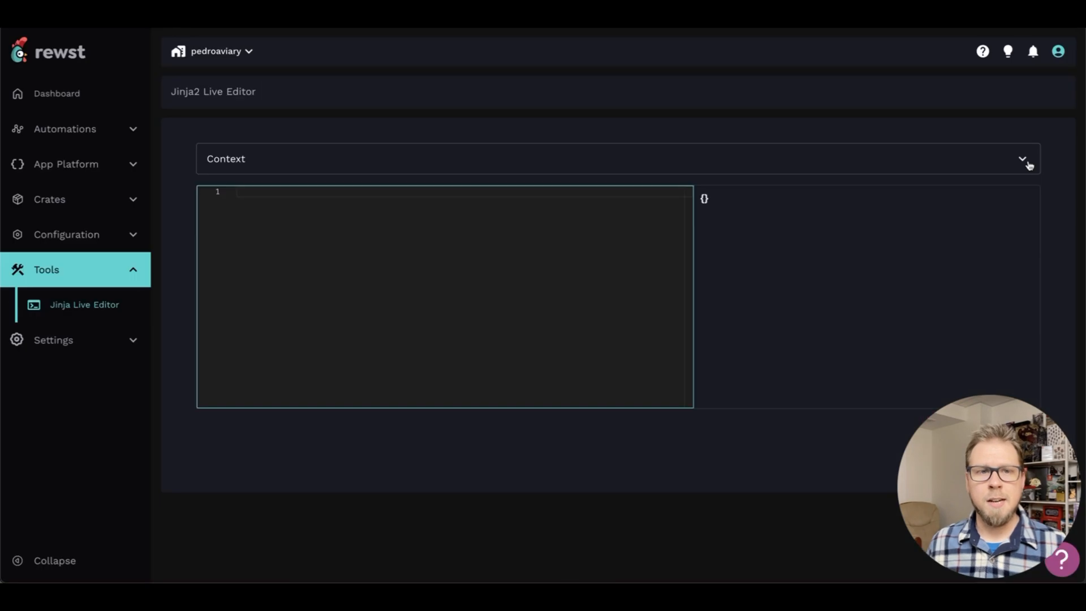
pyautogui.scroll(-20, 391, 249)
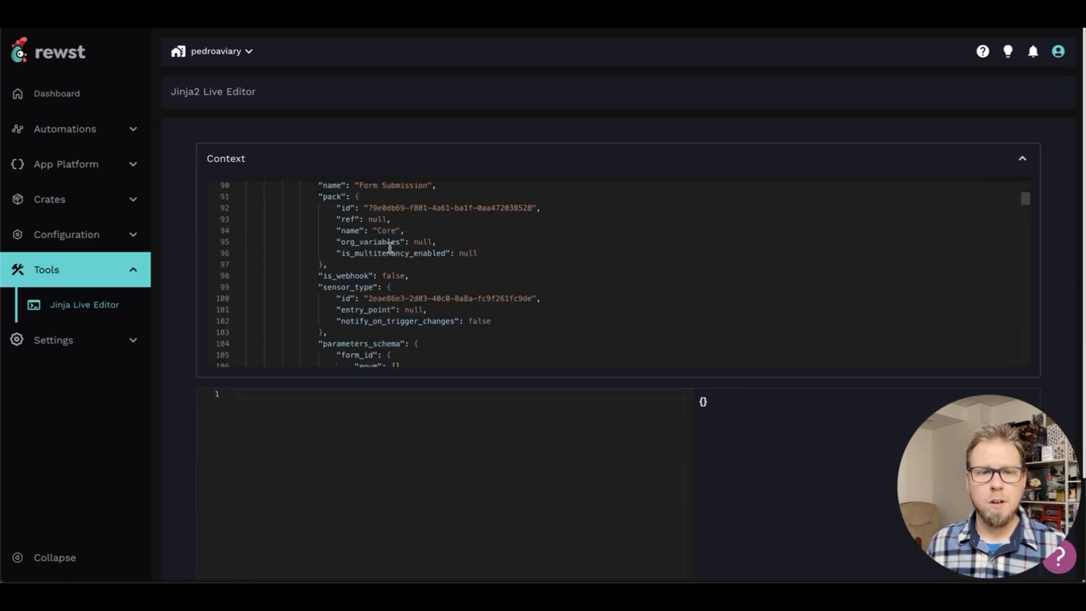
pyautogui.scroll(20, 495, 339)
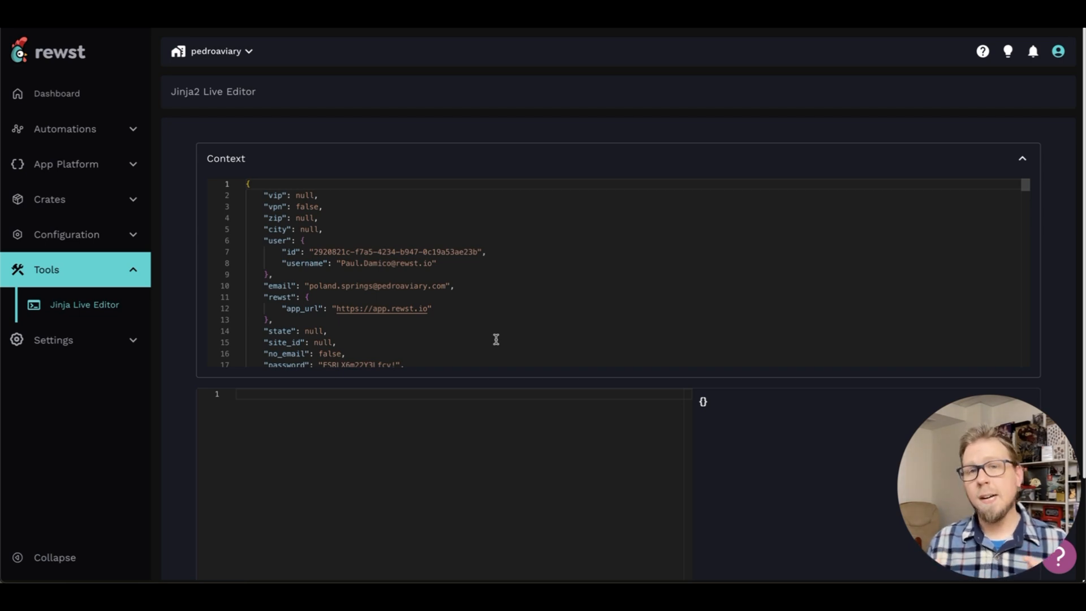
# Write the expression {{ CTX.first_name }} on the first line of the Jinja editor
pyautogui.click(357, 442)
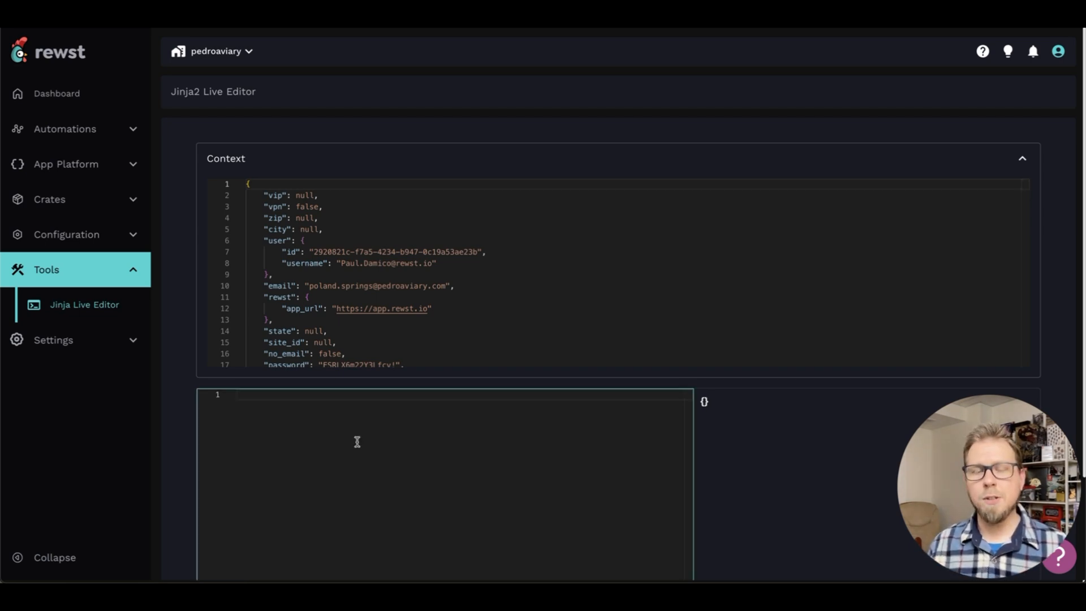
pyautogui.write('{{')
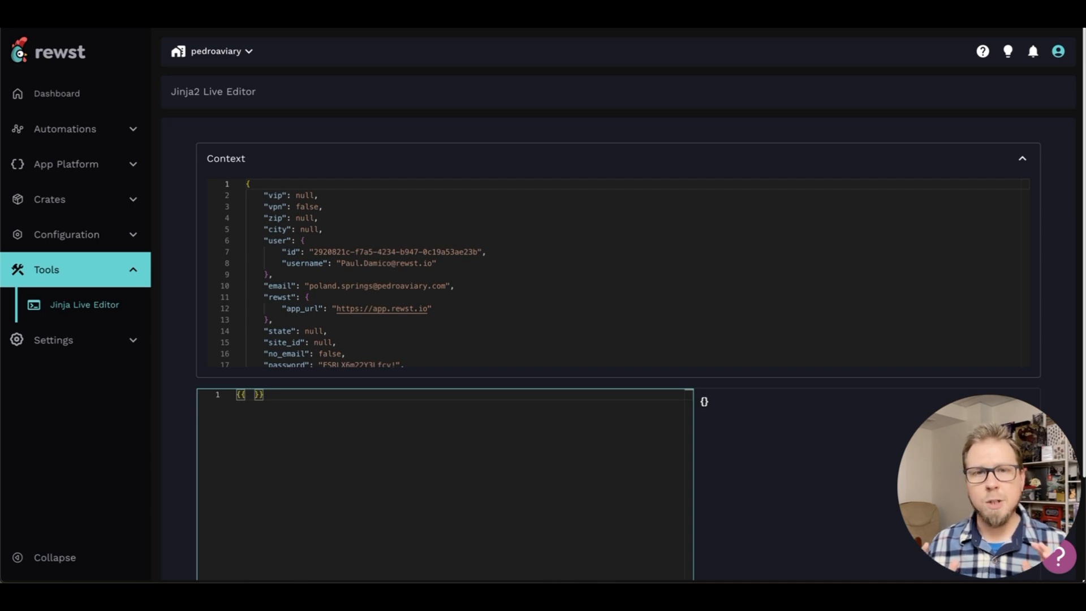
pyautogui.write('CTX.')
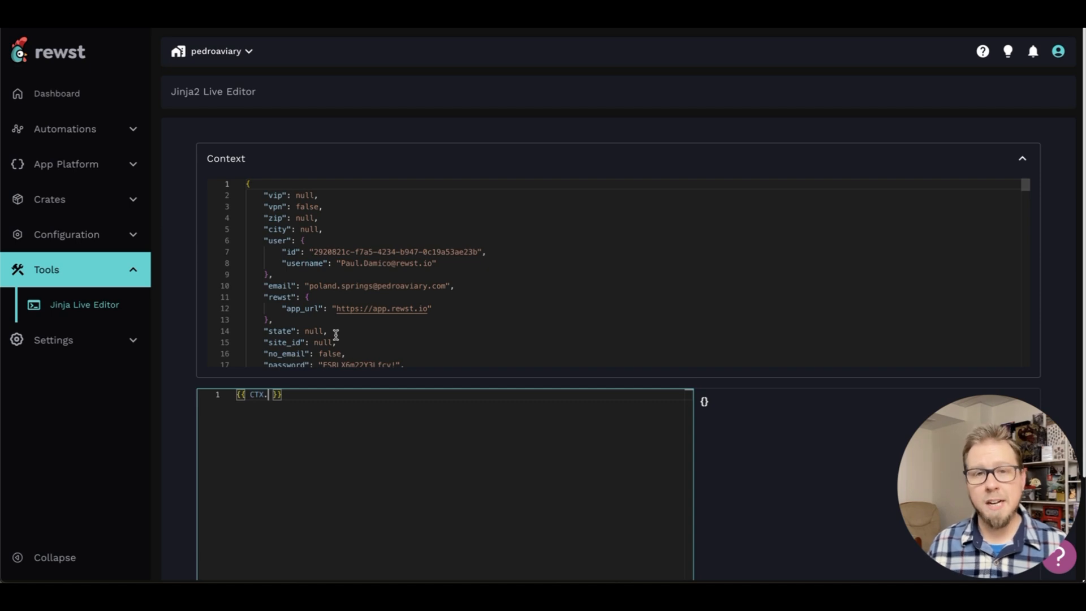
pyautogui.write('first_name')
pyautogui.press('End')
pyautogui.press('Return')
# Add the expression {{ CTX.last_name }} on the second line of the Jinja editor
pyautogui.write('{{')
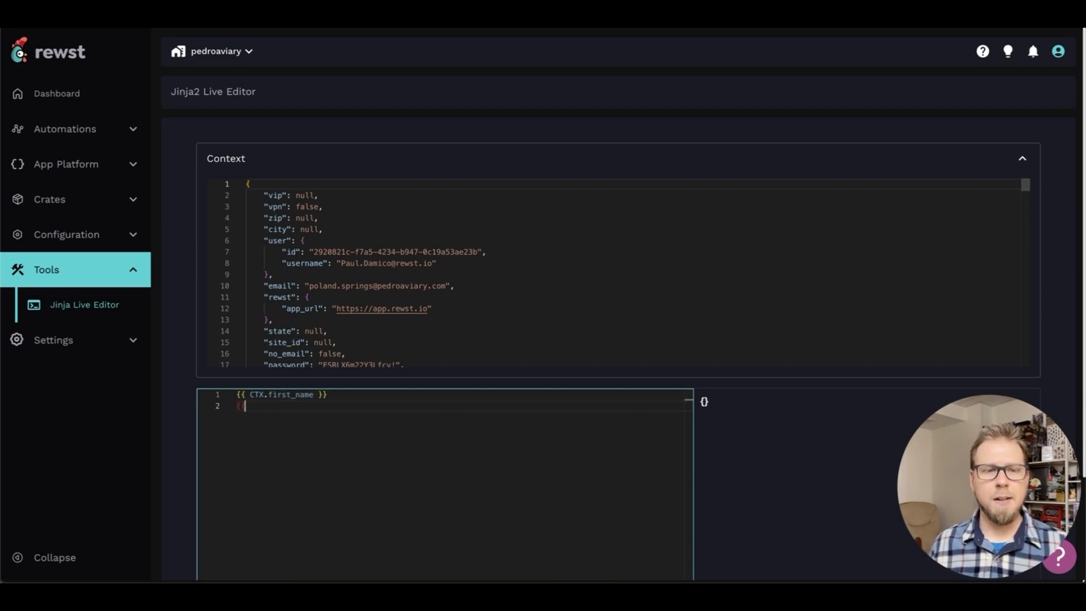
pyautogui.write(' CTX.')
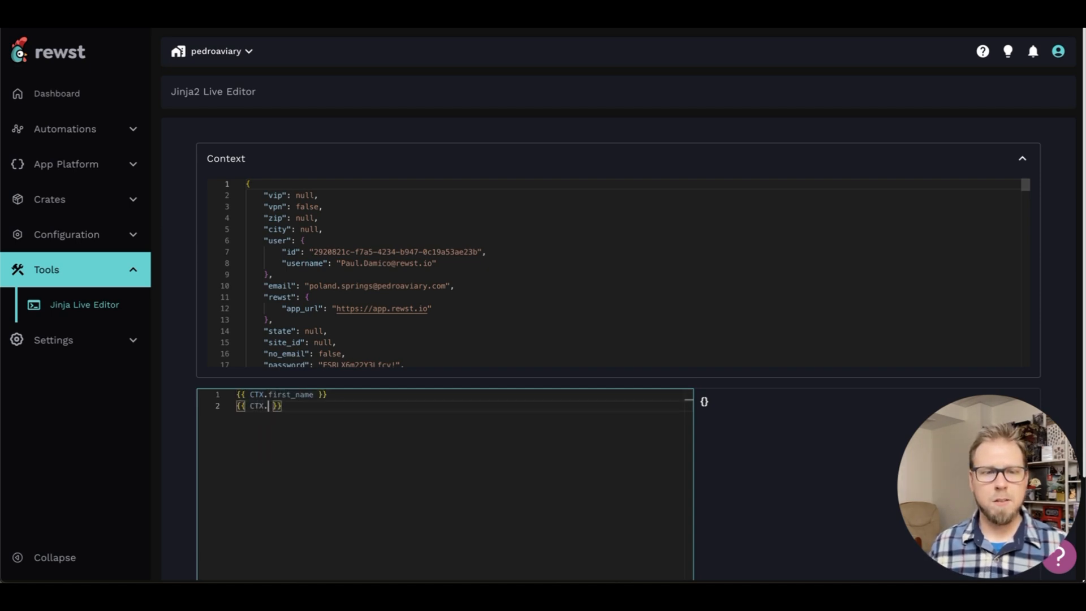
pyautogui.write('last_name')
pyautogui.press('End')
pyautogui.press('Return')
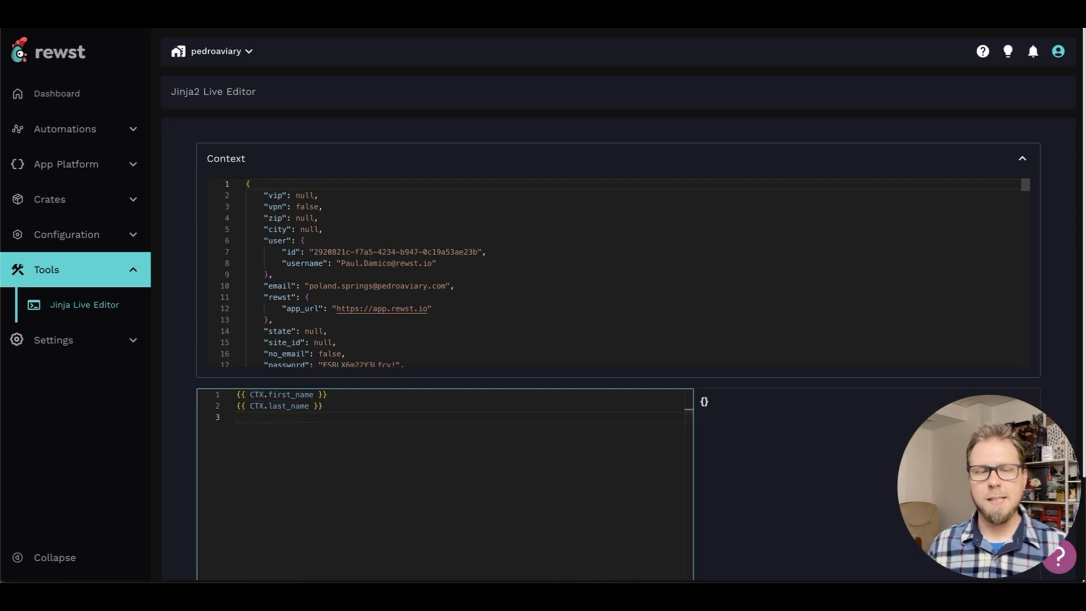
# Add {{ CTX.email }} on the third line and render the three expressions against the context
pyautogui.write('{{')
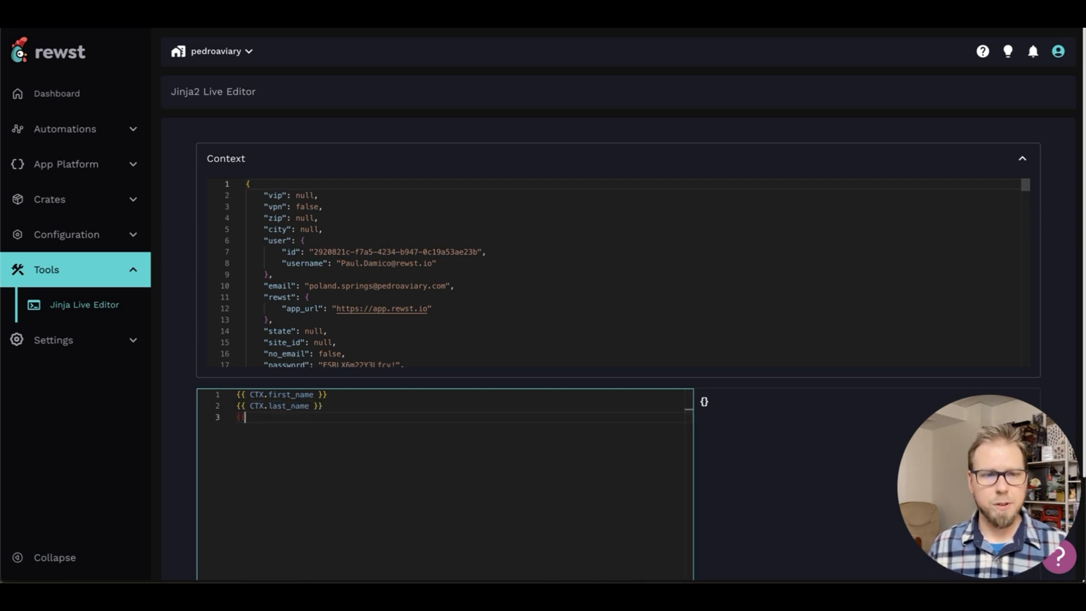
pyautogui.write(' CTX')
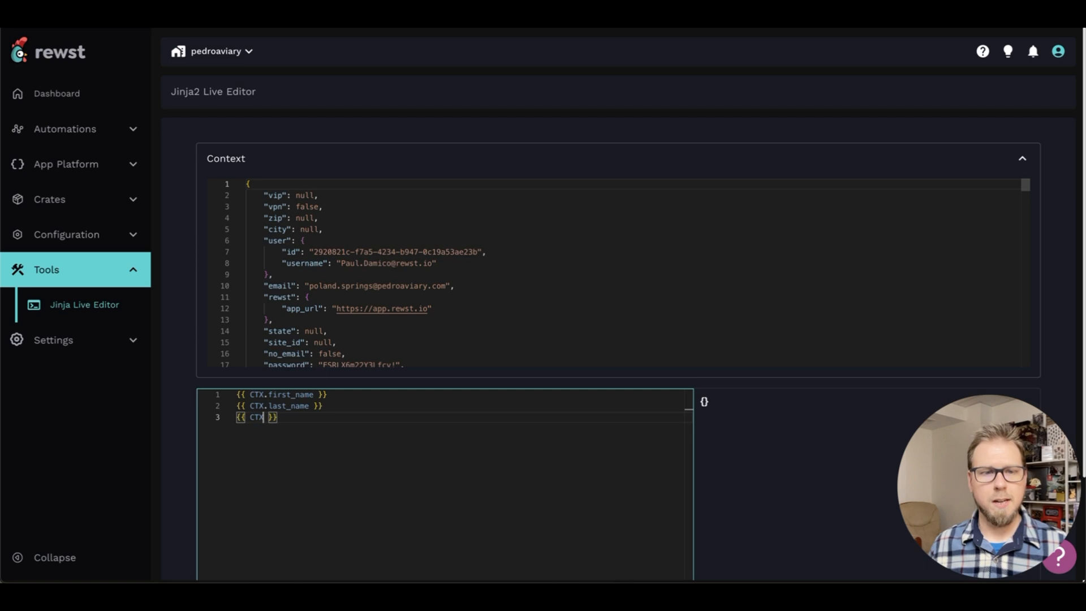
pyautogui.write('.email')
pyautogui.scroll(-2, 619, 358)
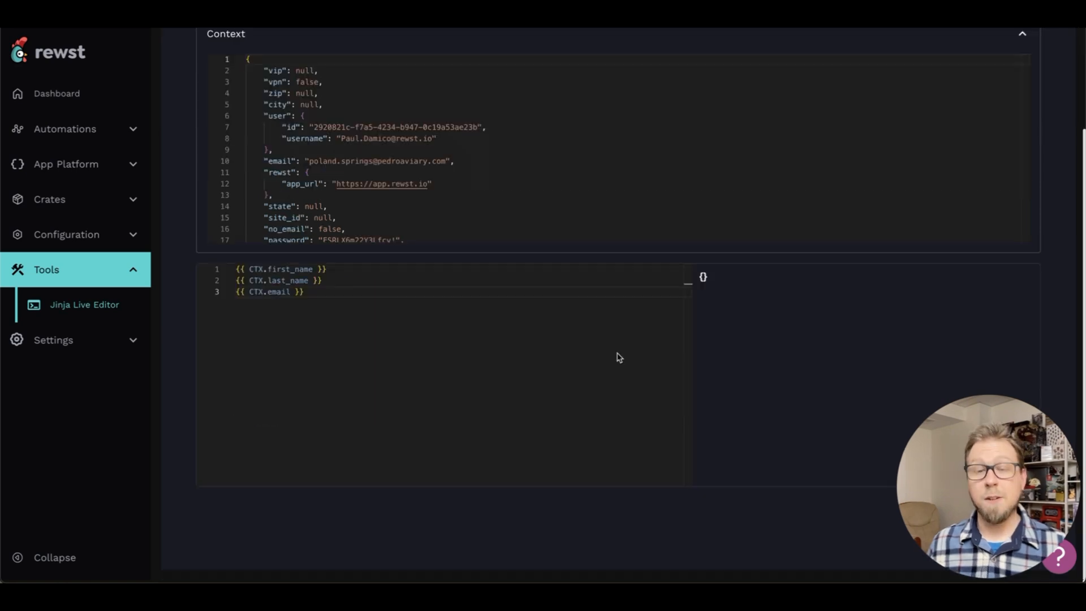
pyautogui.click(1015, 533)
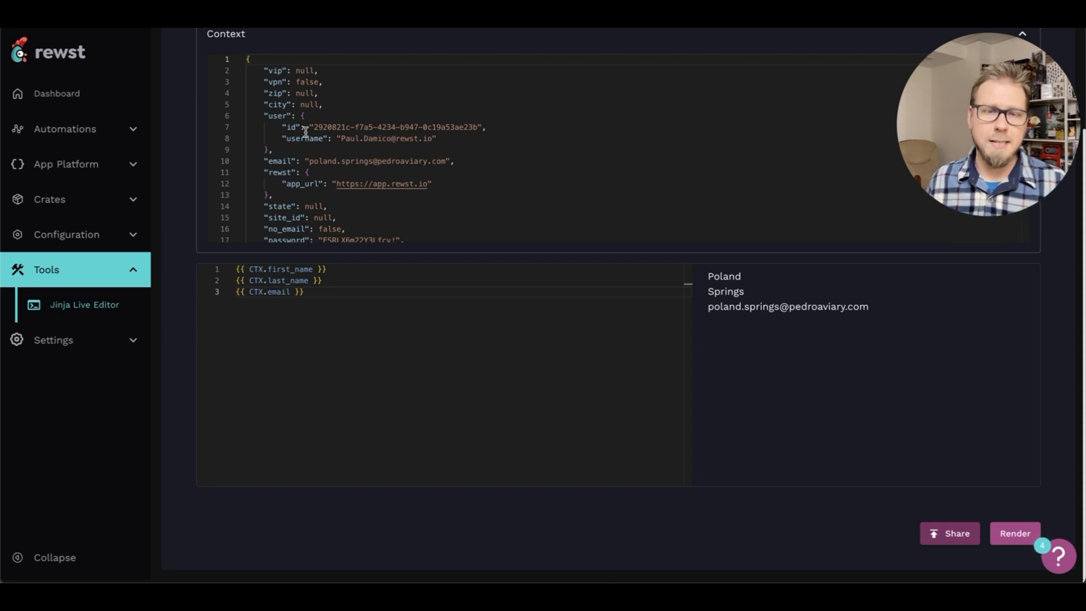
# Copy all three Jinja expressions from the editor
pyautogui.moveTo(338, 307); pyautogui.dragTo(232, 270)
pyautogui.hotkey('ctrl', 'c')
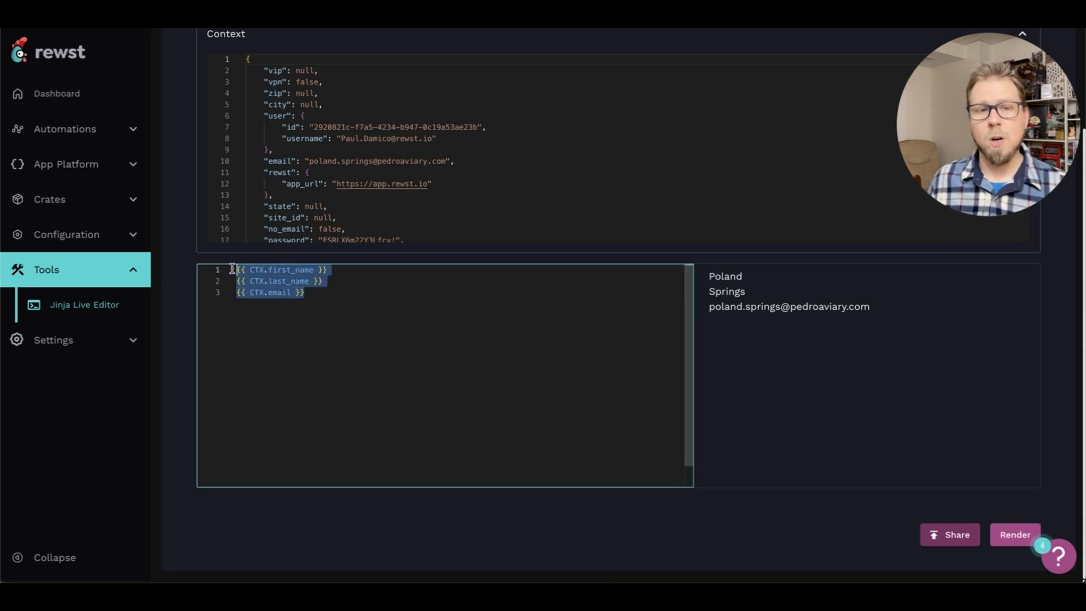
pyautogui.rightClick(286, 292)
pyautogui.click(312, 341)
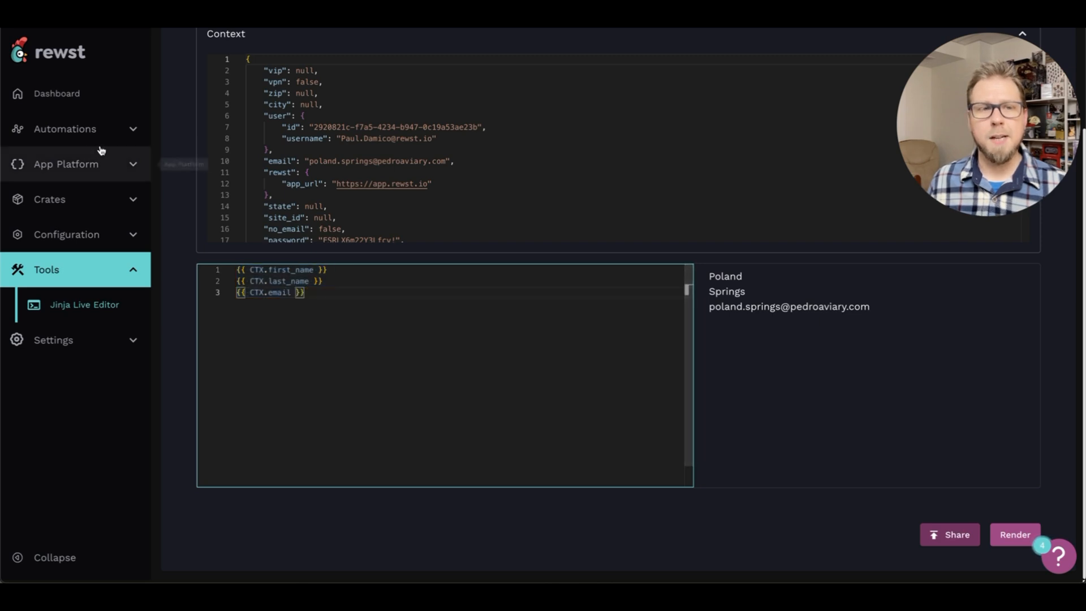
# Create a new automation template named "Onboarding Email Confirmation"
pyautogui.click(131, 130)
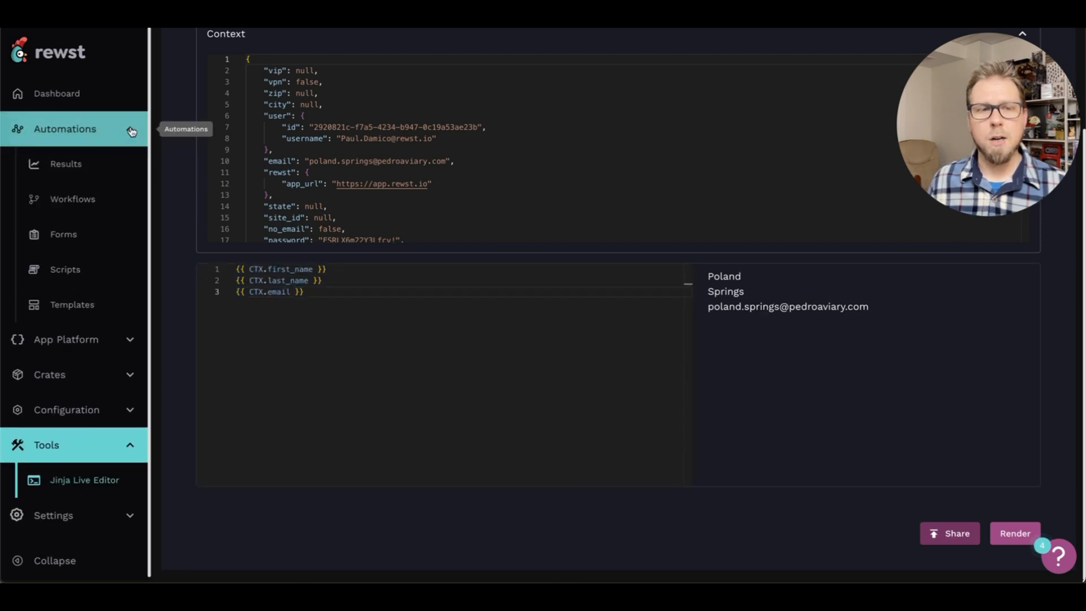
pyautogui.click(72, 305)
pyautogui.click(991, 151)
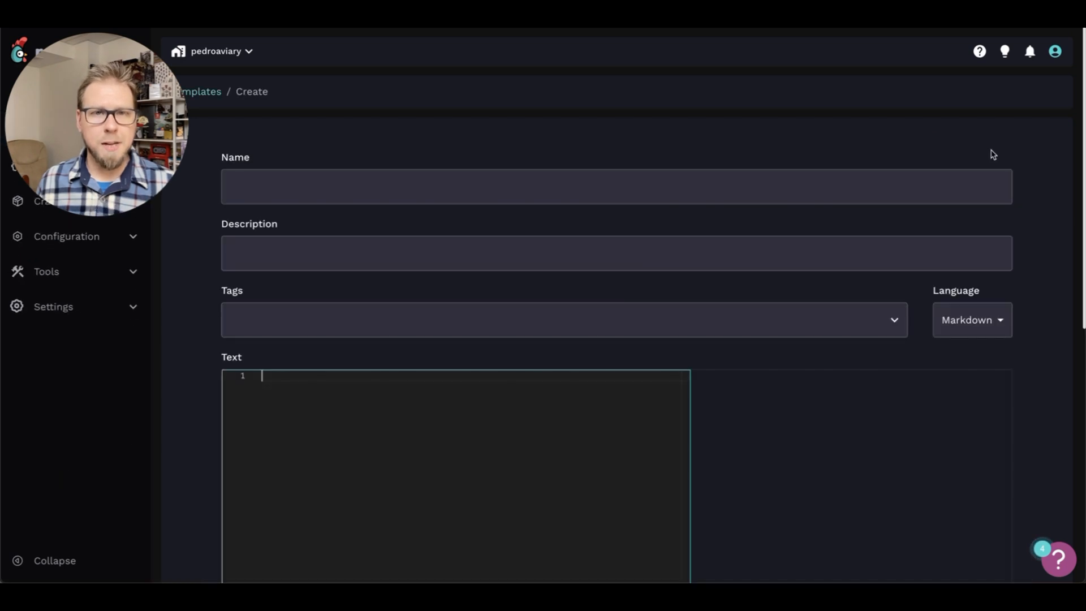
pyautogui.click(354, 182)
pyautogui.write('Onboarding ')
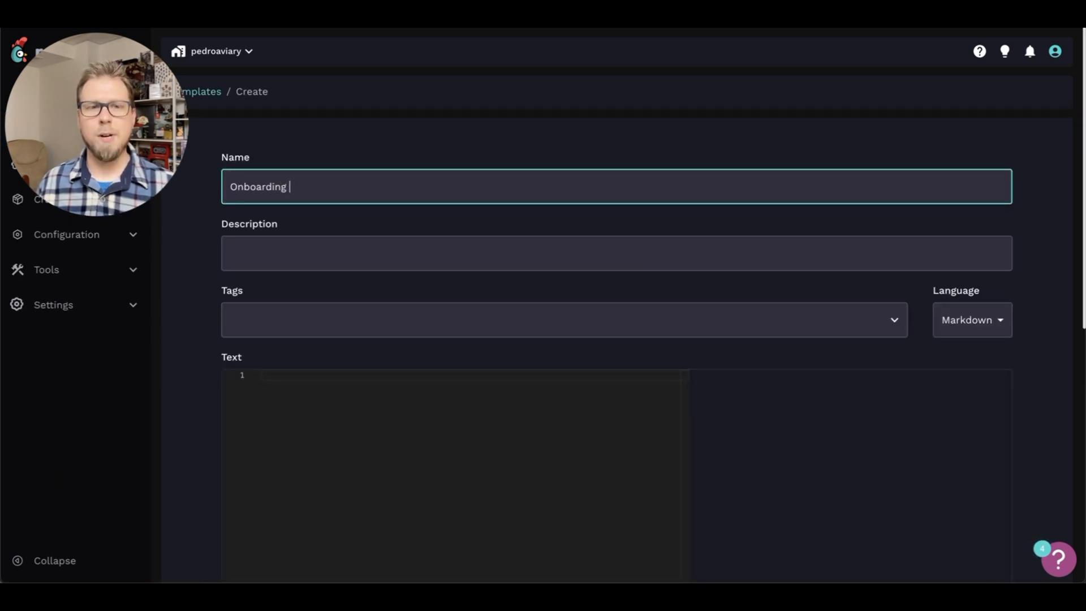
pyautogui.write('Email Confirmation')
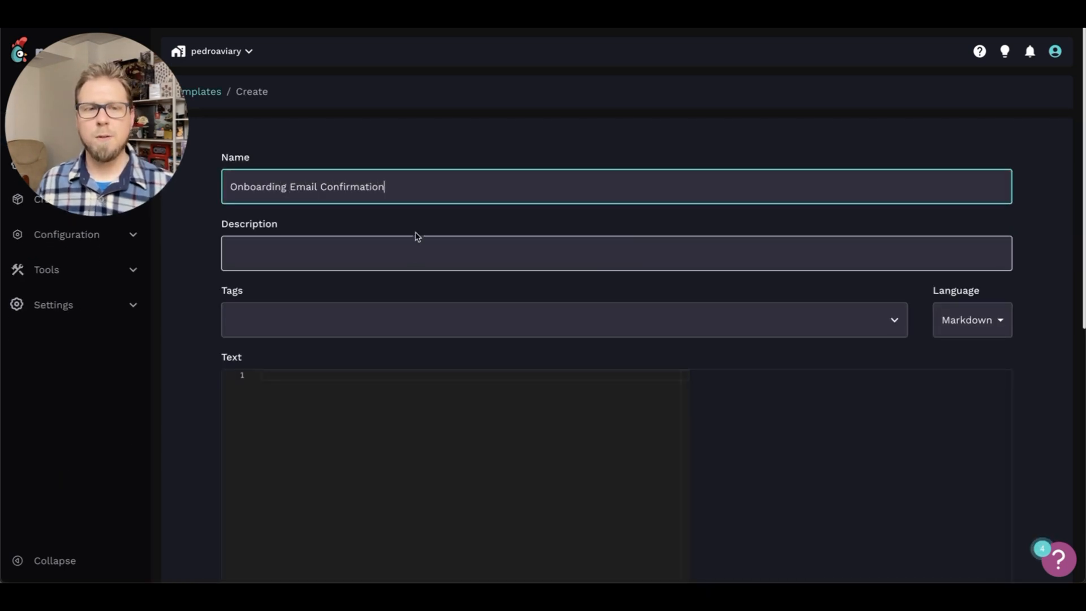
# Fill the template text with an onboarding completion message to Company Staff, signed MSPsRUs, using the CTX first_name, last_name and email variables
pyautogui.scroll(-1, 396, 339)
pyautogui.click(378, 362)
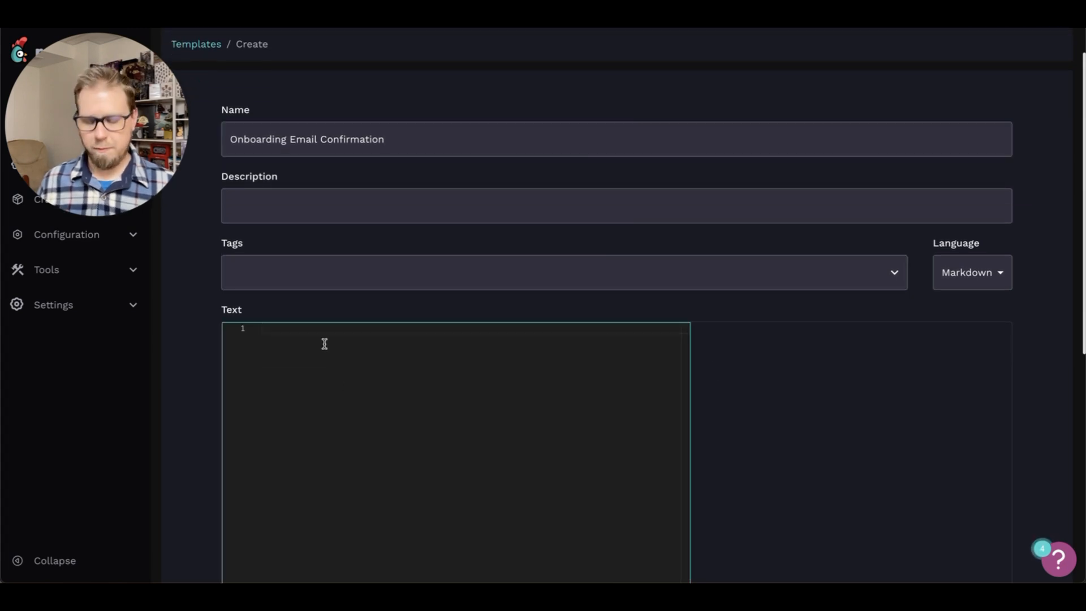
pyautogui.hotkey('ctrl', 'v')
pyautogui.press('Return')
pyautogui.press('Return')
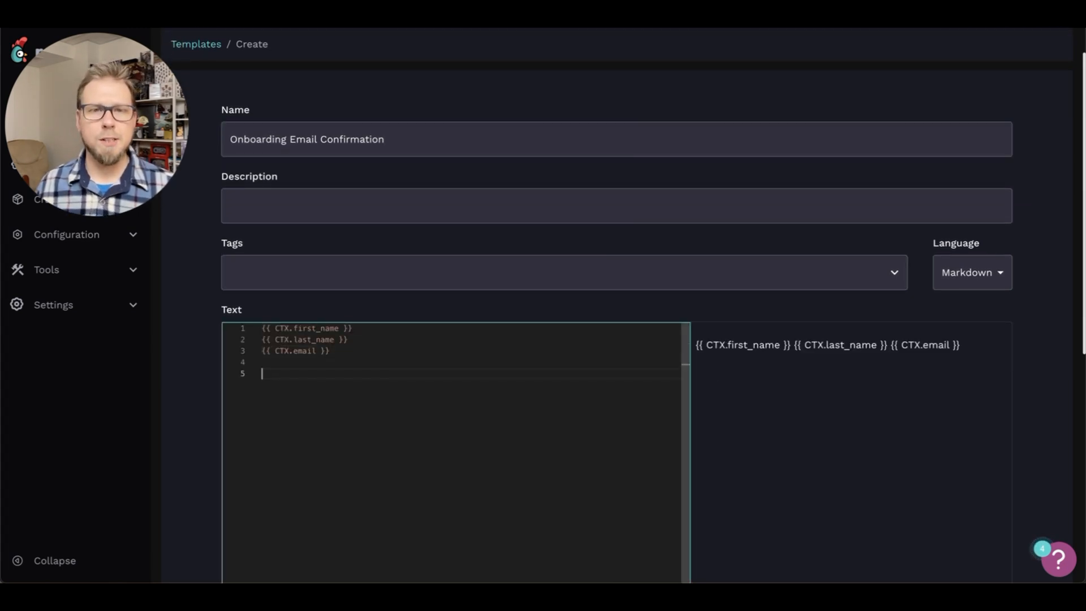
pyautogui.write('Dear Company Staff,   We have completed the user onboarding for the following new staff member:  Name: Email Address:   Please Contact us if there are any questions, comments, or concerns! MSPsRUs')
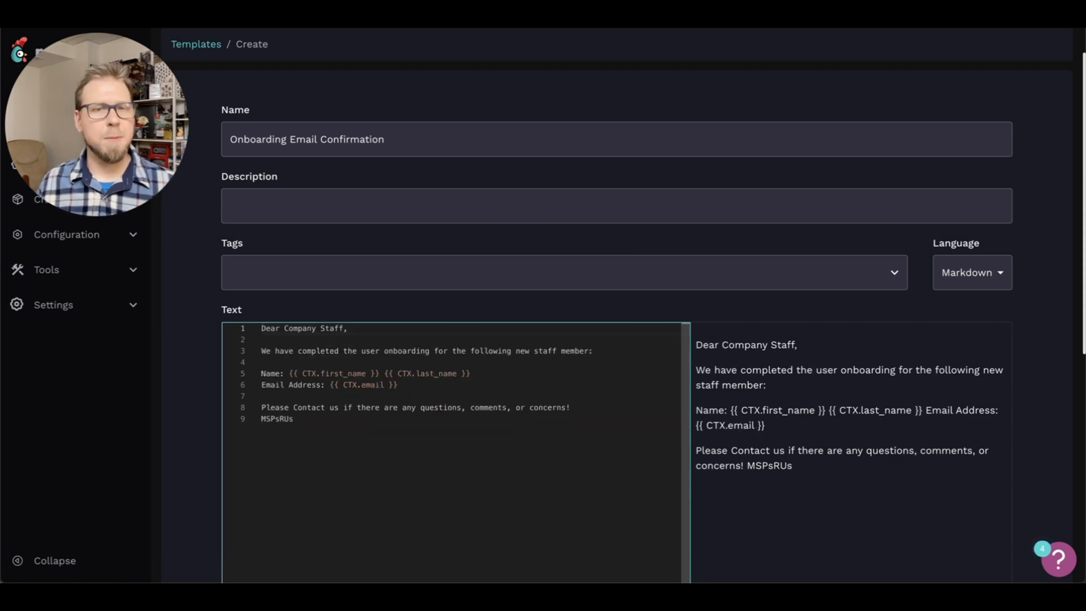
# Remove the empty lines above the greeting and prefix the three CTX variables with COMPLETED_WORKFLOW
pyautogui.click(413, 386)
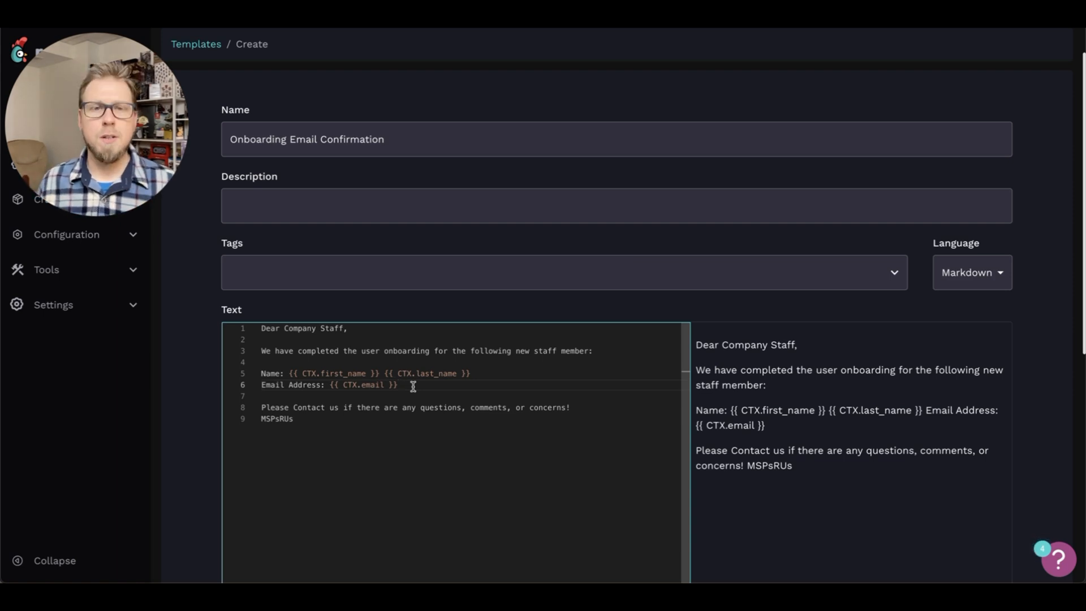
pyautogui.click(304, 375)
pyautogui.write('COMPLETED_WORKFLOW.')
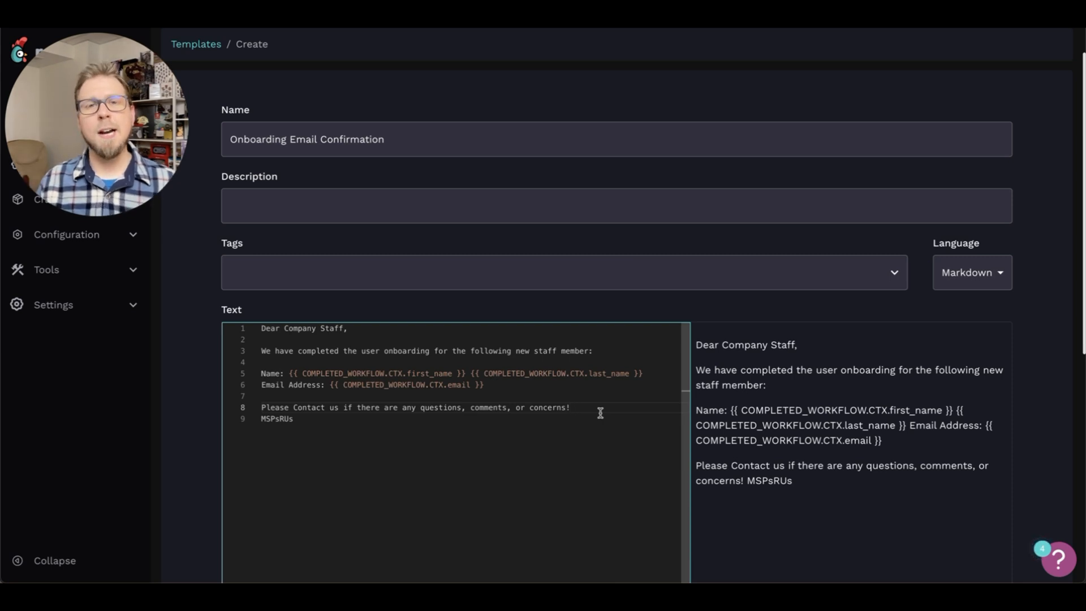
# Submit the onboarding email template and confirm publishing its changes
pyautogui.scroll(-1, 1028, 364)
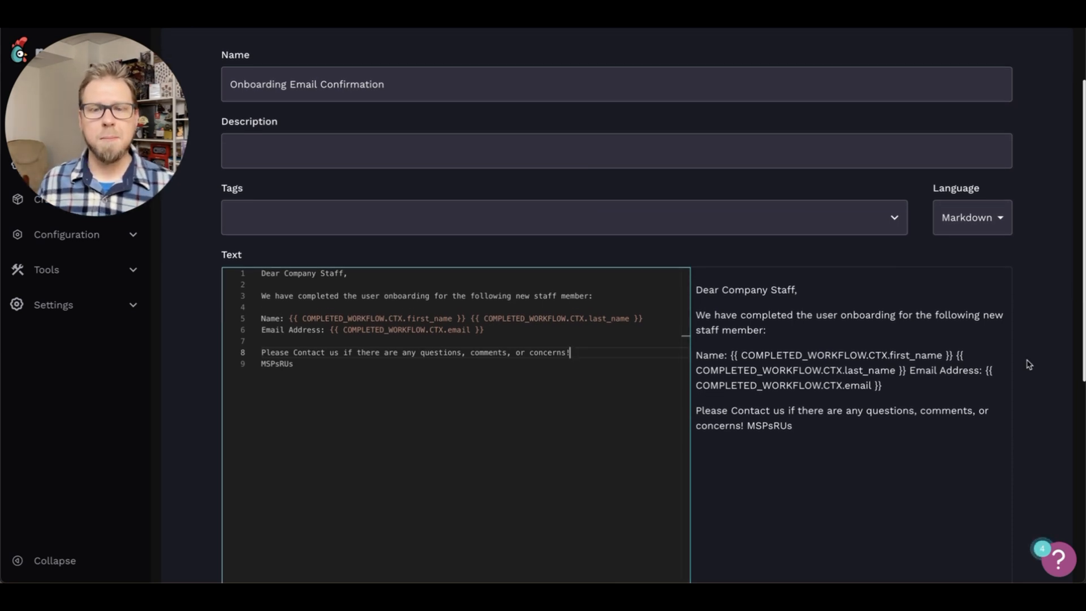
pyautogui.scroll(-5, 1028, 364)
pyautogui.click(984, 511)
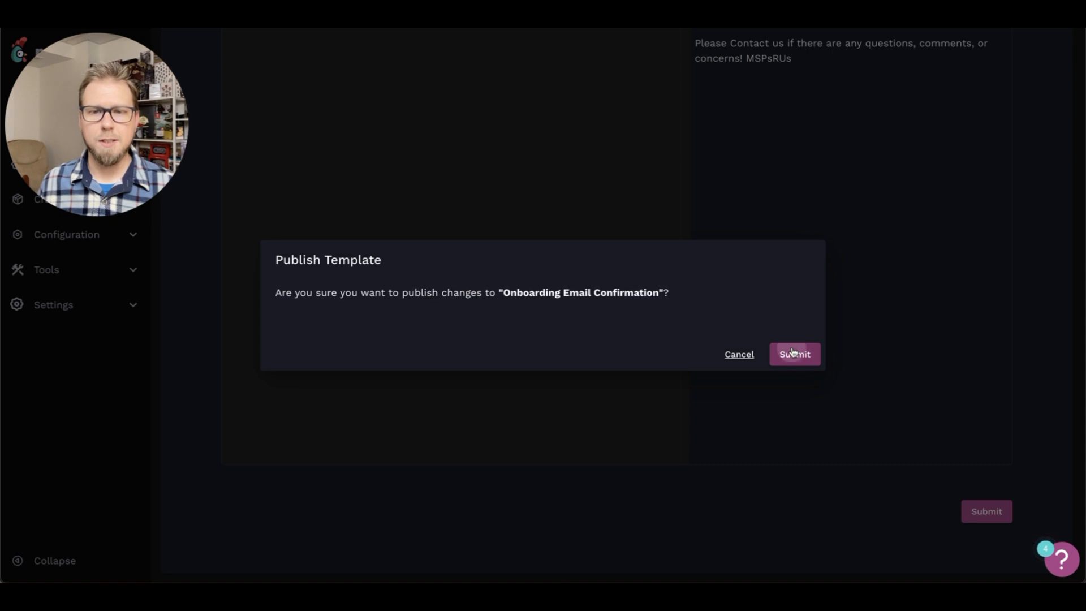
pyautogui.click(795, 353)
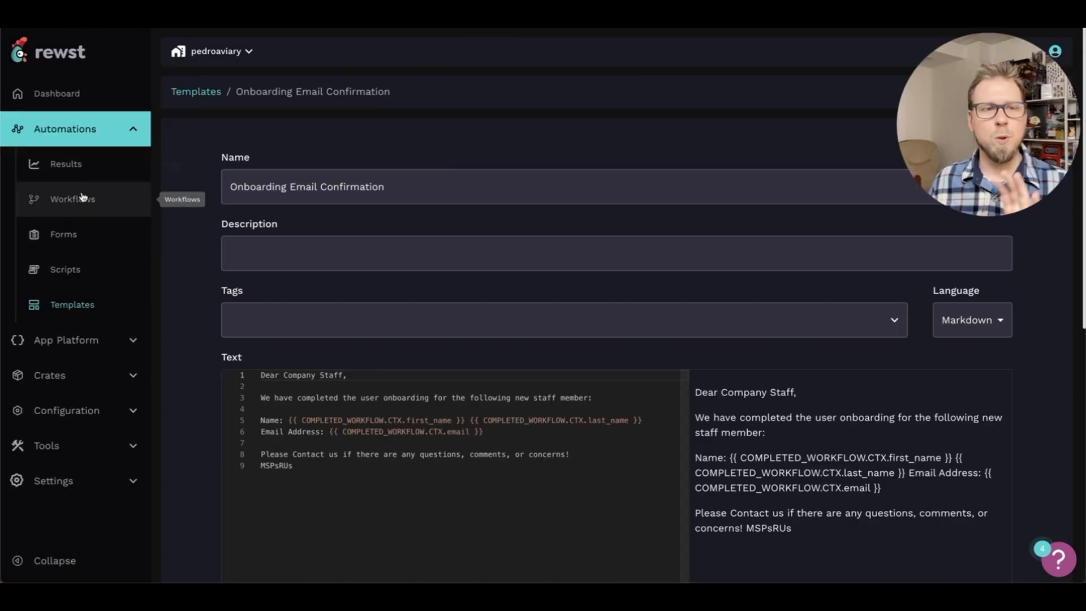
# Create a new workflow named "Employee Onboarding Confirmation"
pyautogui.click(83, 199)
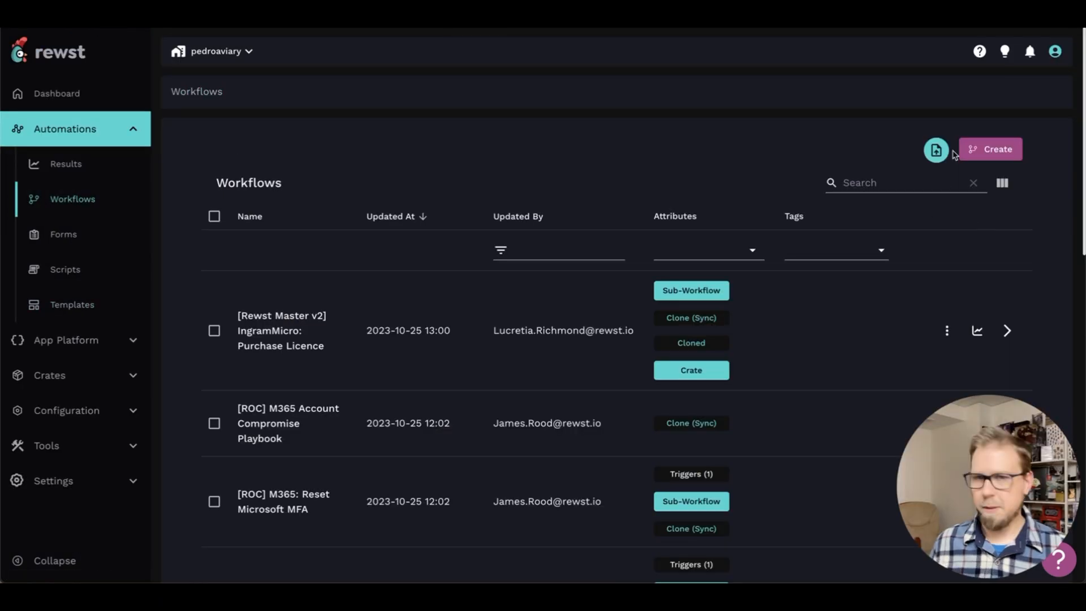
pyautogui.click(994, 153)
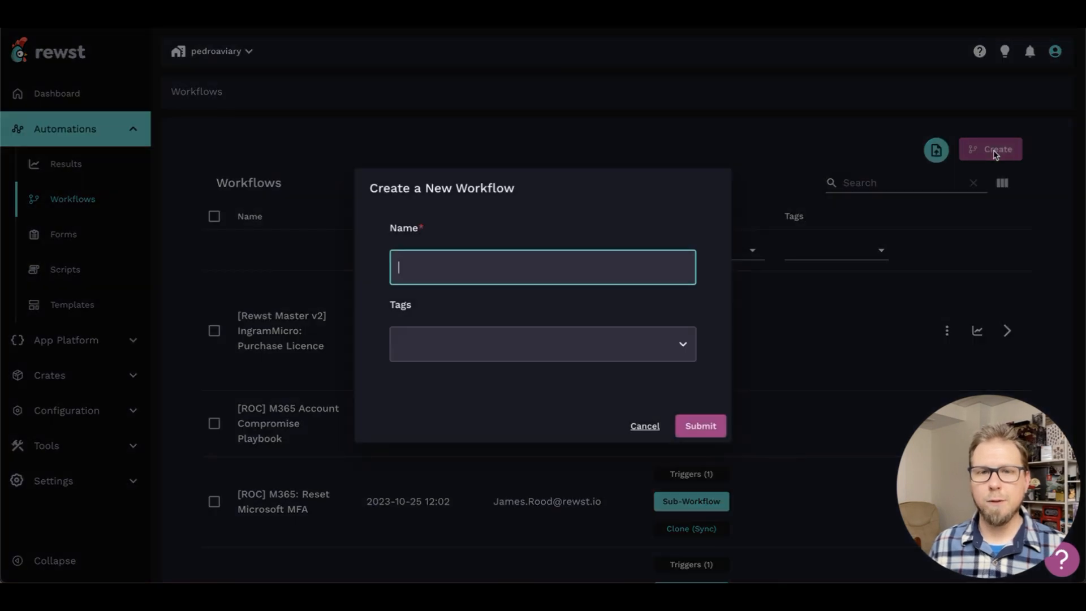
pyautogui.write('Employee Onboarding Confirmation')
pyautogui.click(704, 426)
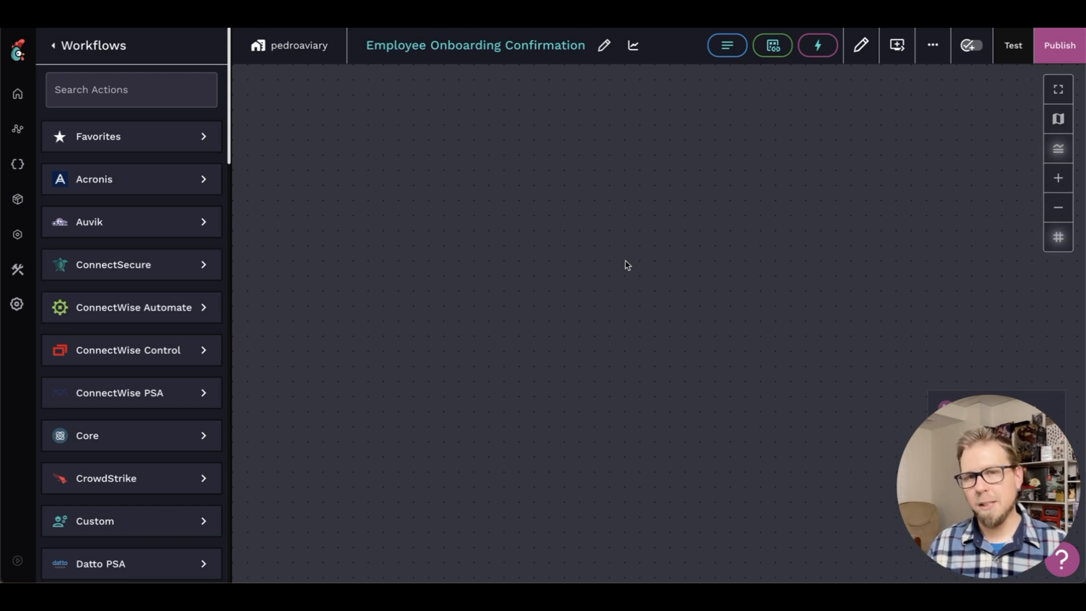
# Add a noop task near the top of the workflow canvas and name it "begin"
pyautogui.rightClick(613, 255)
pyautogui.click(656, 345)
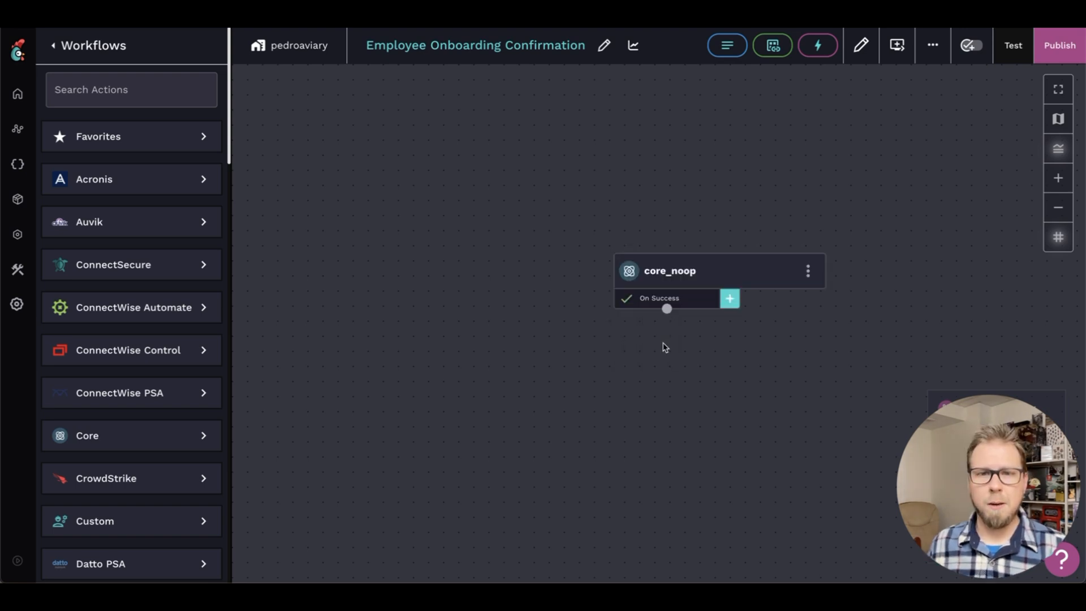
pyautogui.click(675, 282)
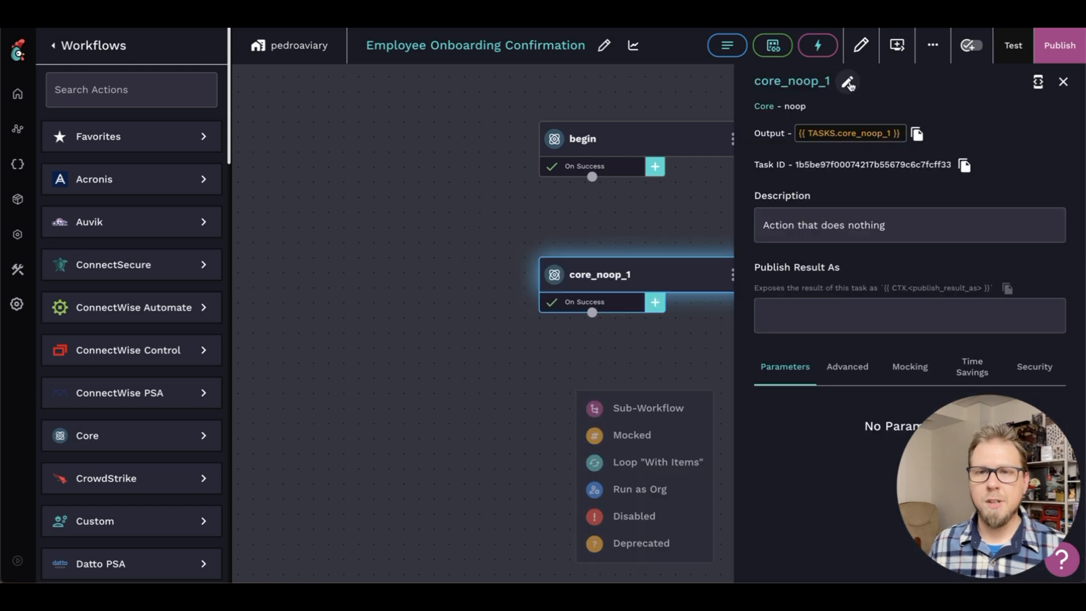
# Add a second noop task below begin and name it "org_validation"
pyautogui.click(848, 79)
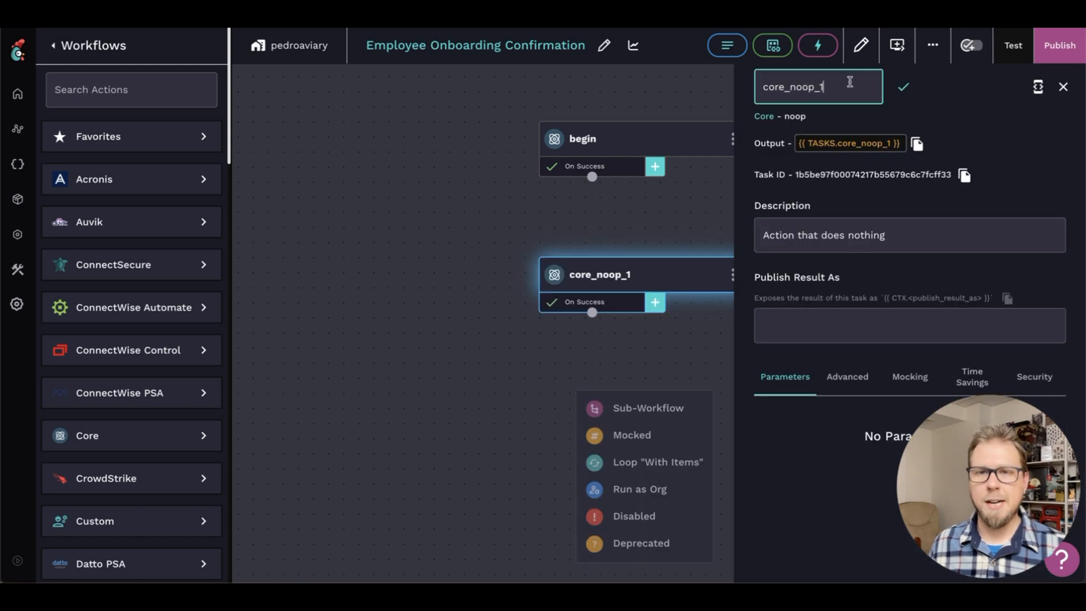
pyautogui.write('org_validation')
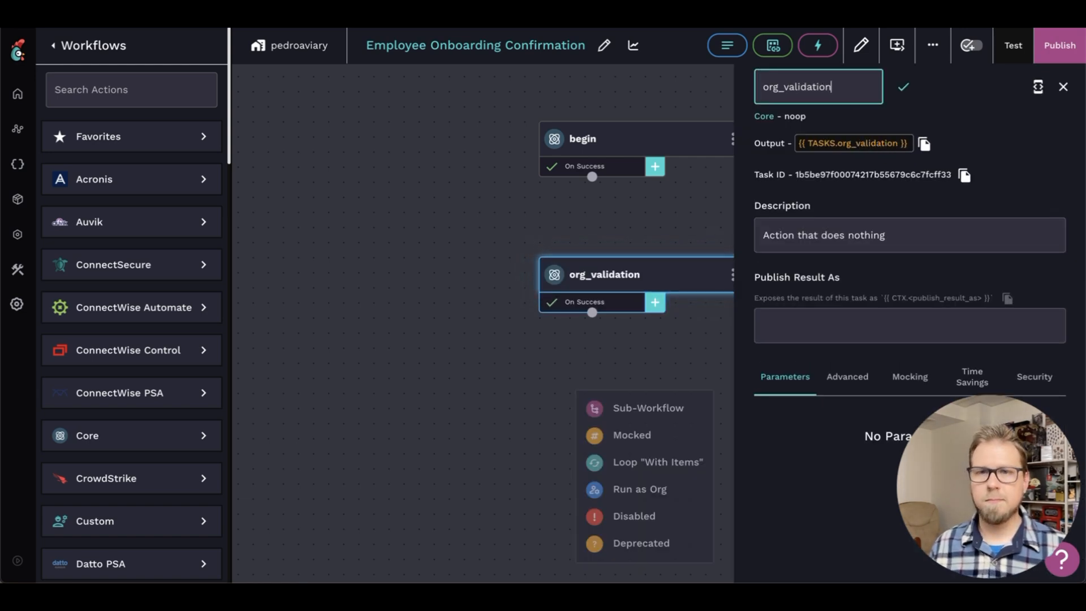
pyautogui.press('Return')
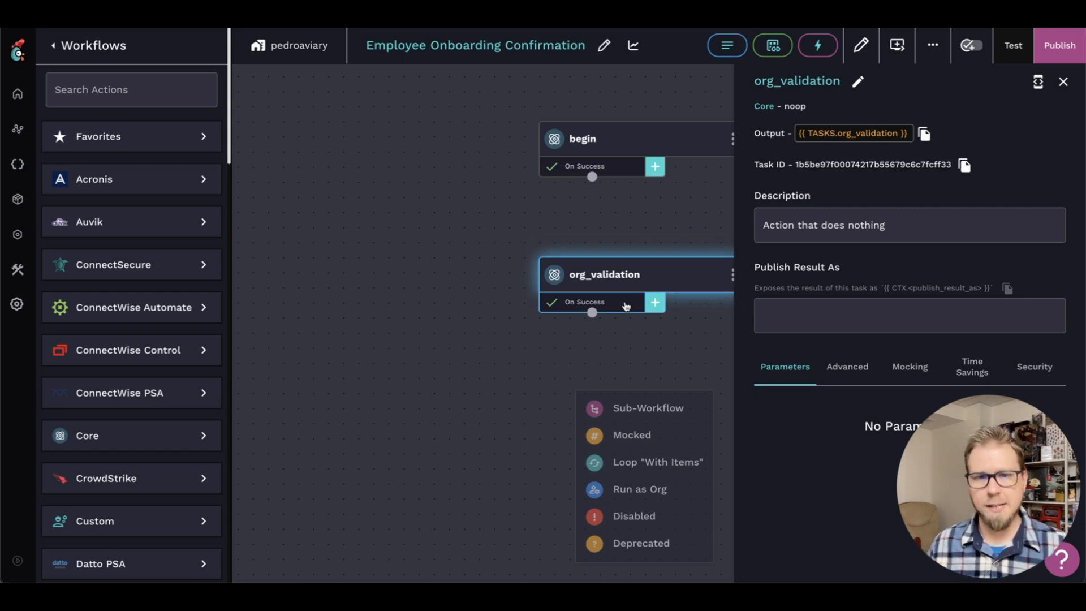
# Give org_validation's transition the custom condition {{ COMPLETED_WORKFLOW.CTX.organization.id == "id-for-msphyrule" }} and the label "MSPsHyrule Check"
pyautogui.click(626, 306)
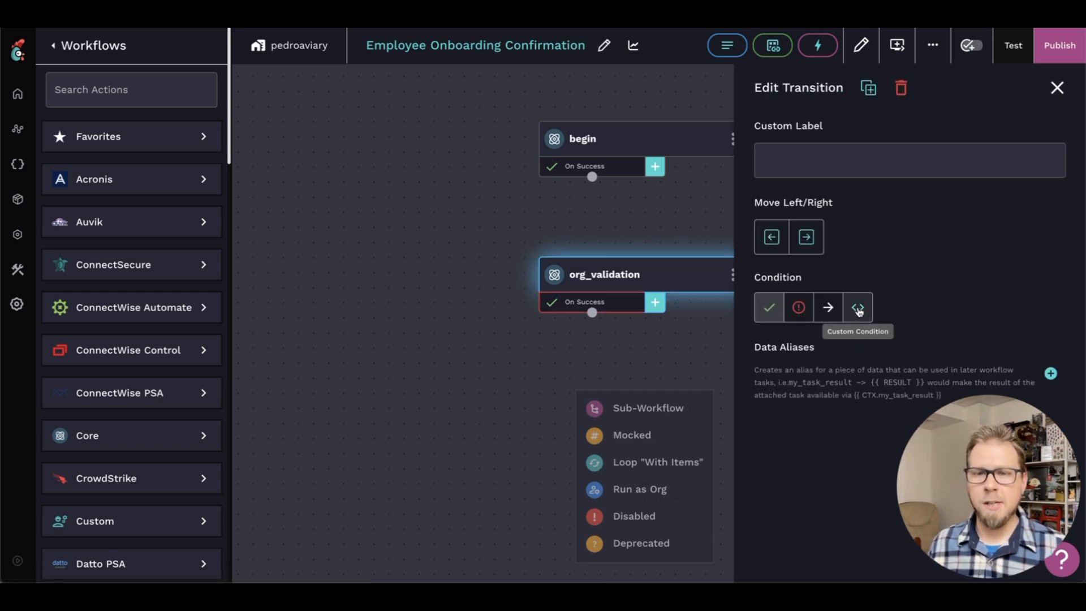
pyautogui.click(858, 309)
pyautogui.click(1050, 376)
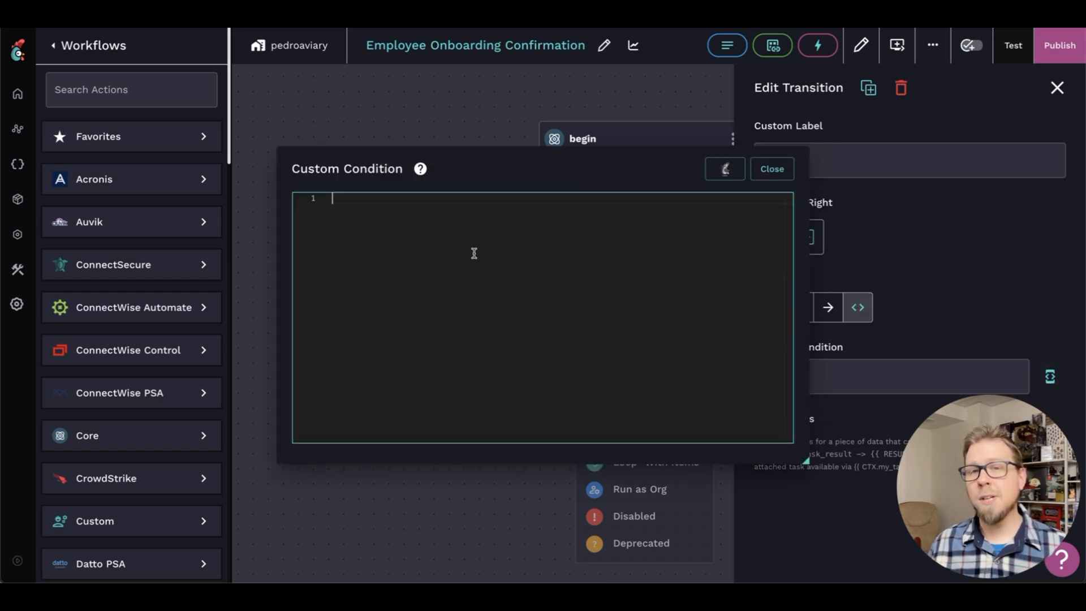
pyautogui.write('{{')
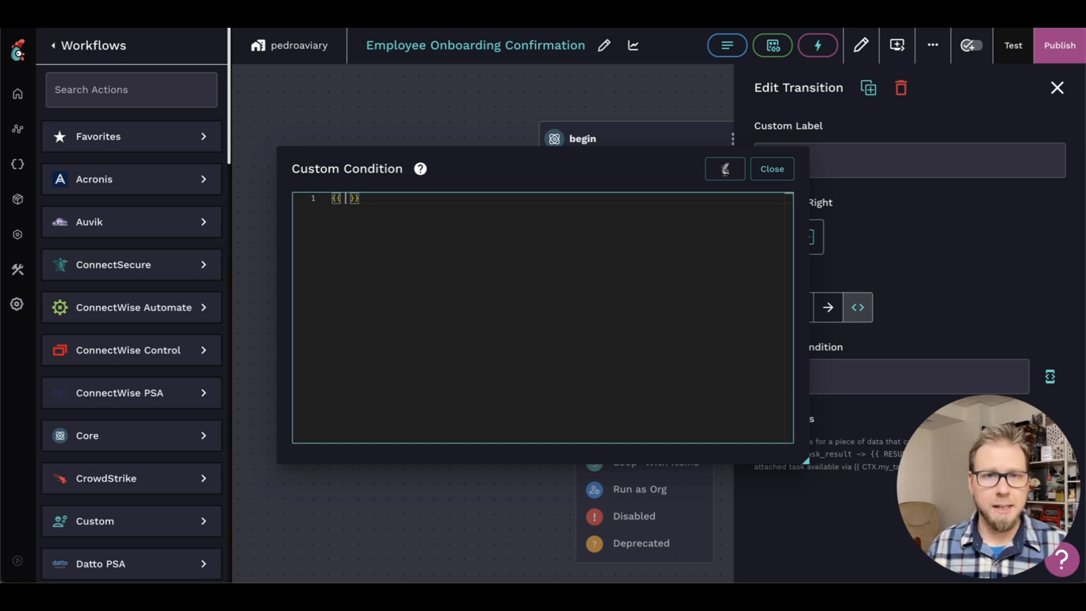
pyautogui.write('COMPLETED_WORKFLOW.CTX.organization.id == "id-for-msphyrule"')
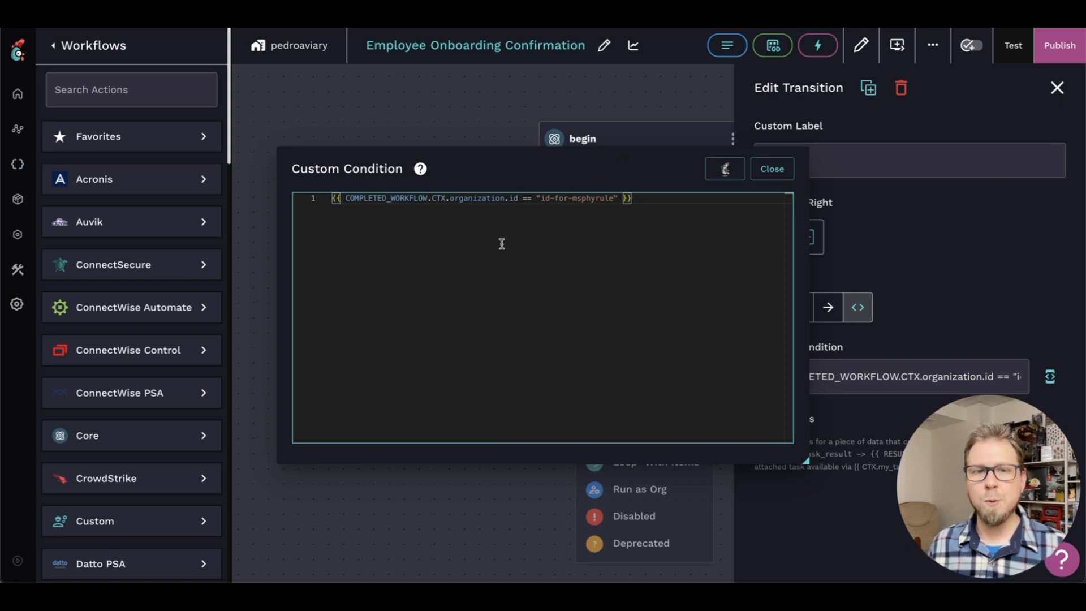
pyautogui.click(777, 179)
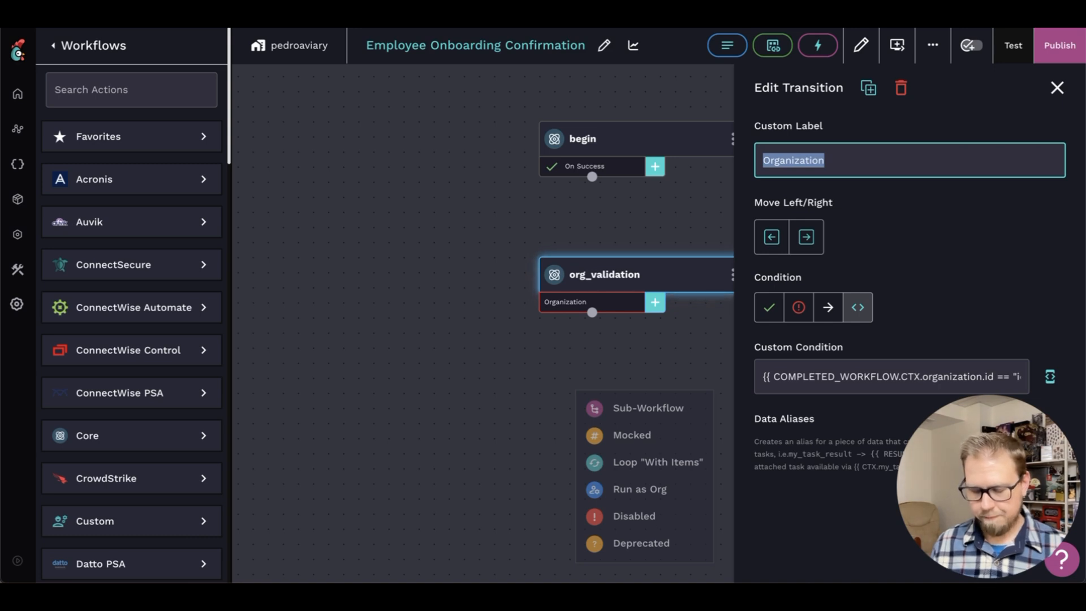
pyautogui.write('MSPsH')
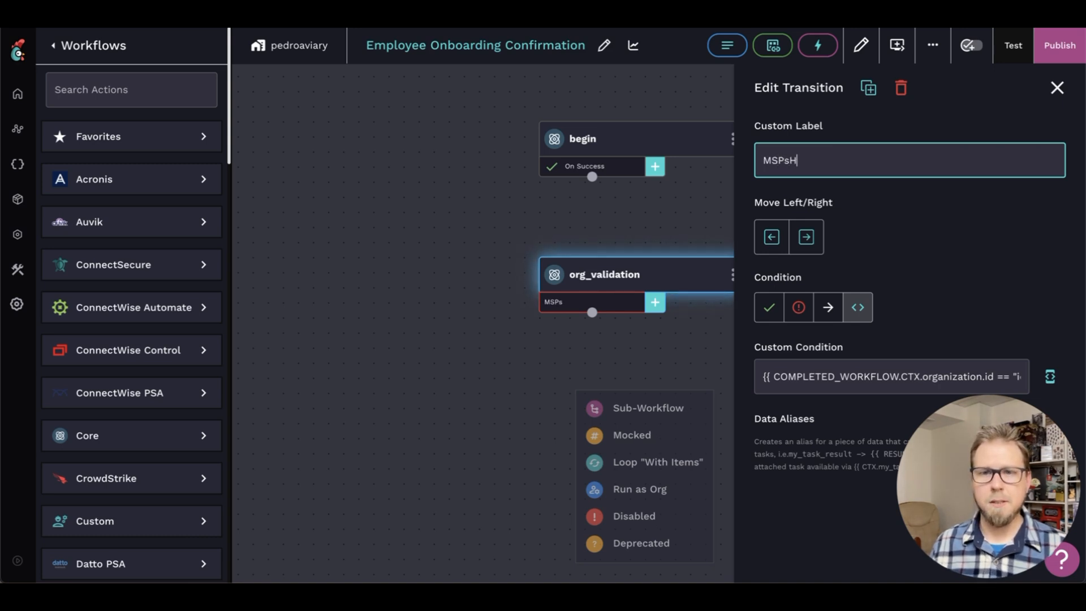
pyautogui.write('yrule Check')
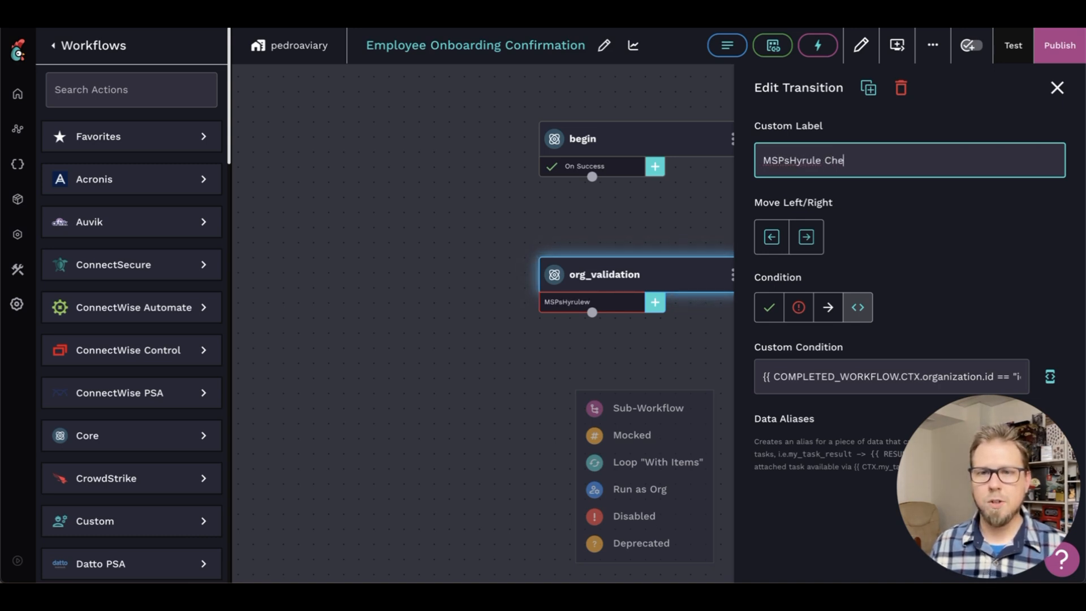
# Add an On Failure transition to org_validation and connect begin's On Success transition to org_validation
pyautogui.click(664, 305)
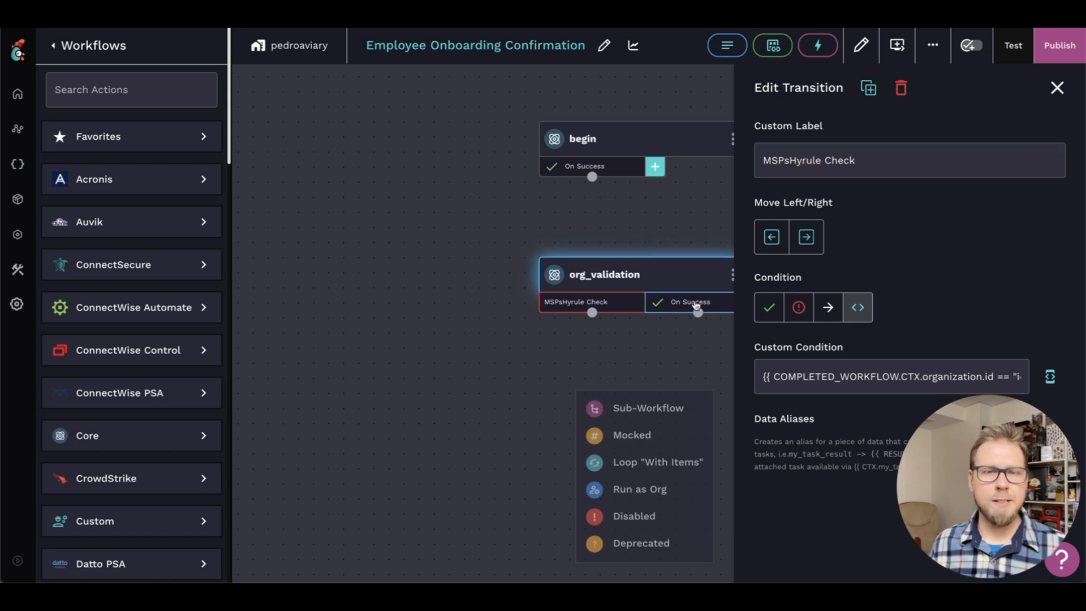
pyautogui.click(768, 307)
pyautogui.click(798, 307)
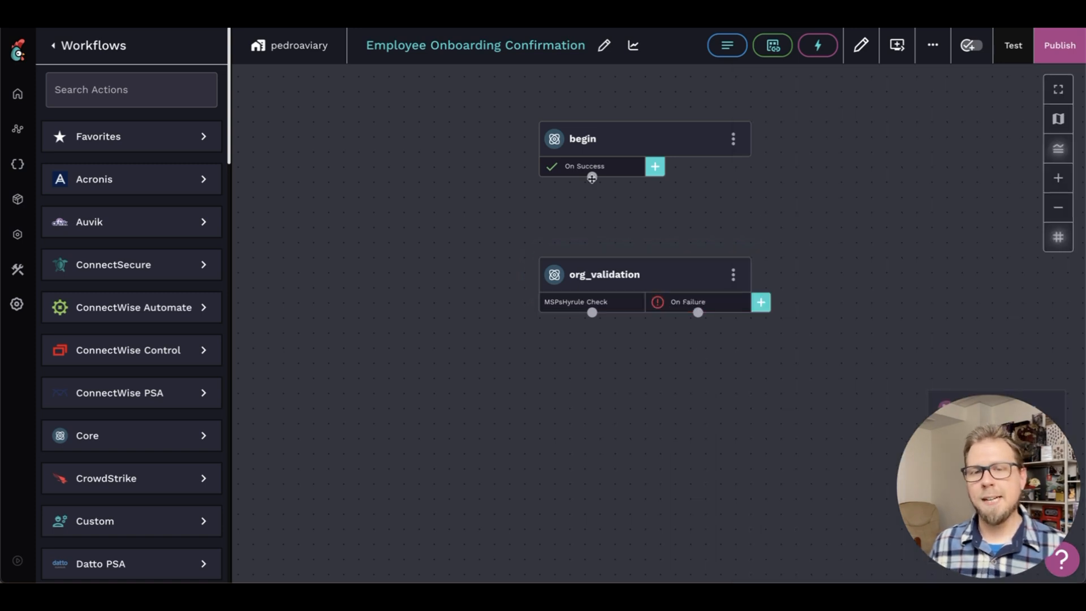
pyautogui.moveTo(591, 178); pyautogui.dragTo(646, 270)
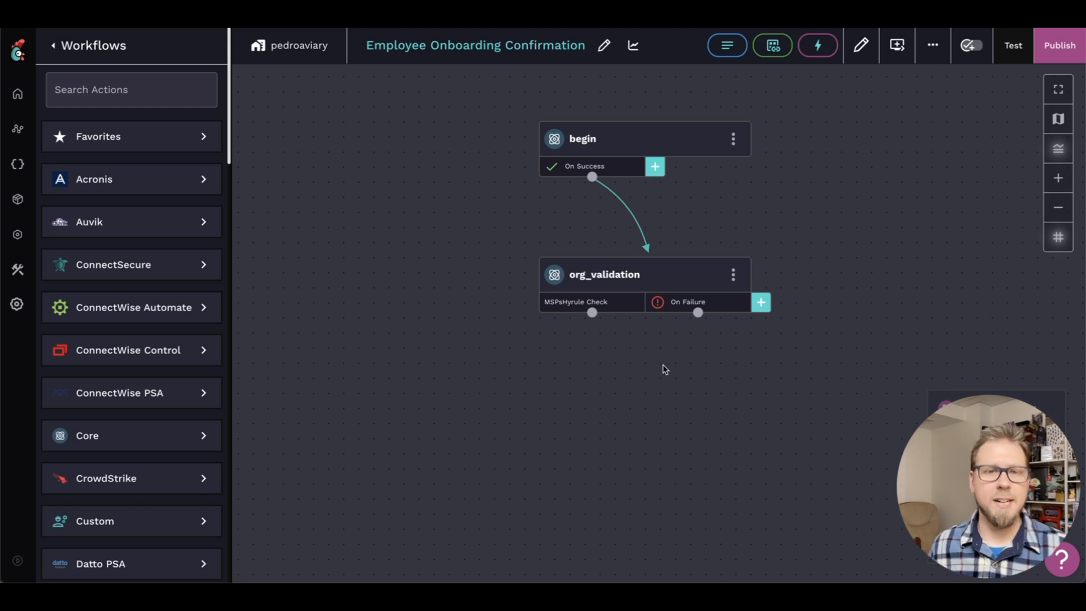
# Add the Core sendmail action to the canvas below org_validation
pyautogui.click(202, 439)
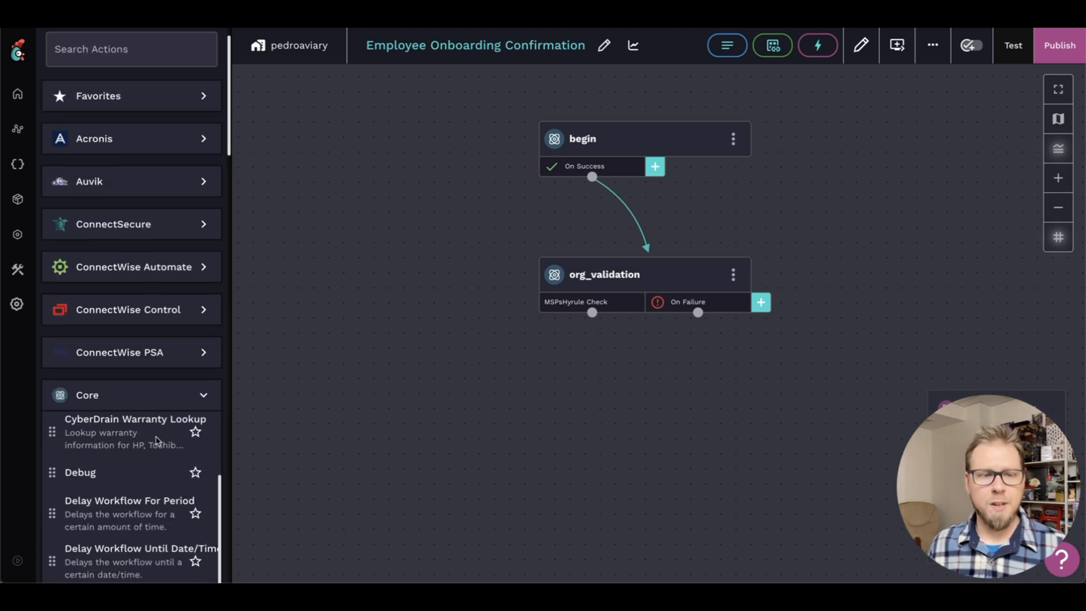
pyautogui.scroll(-5, 149, 470)
pyautogui.scroll(-6, 149, 469)
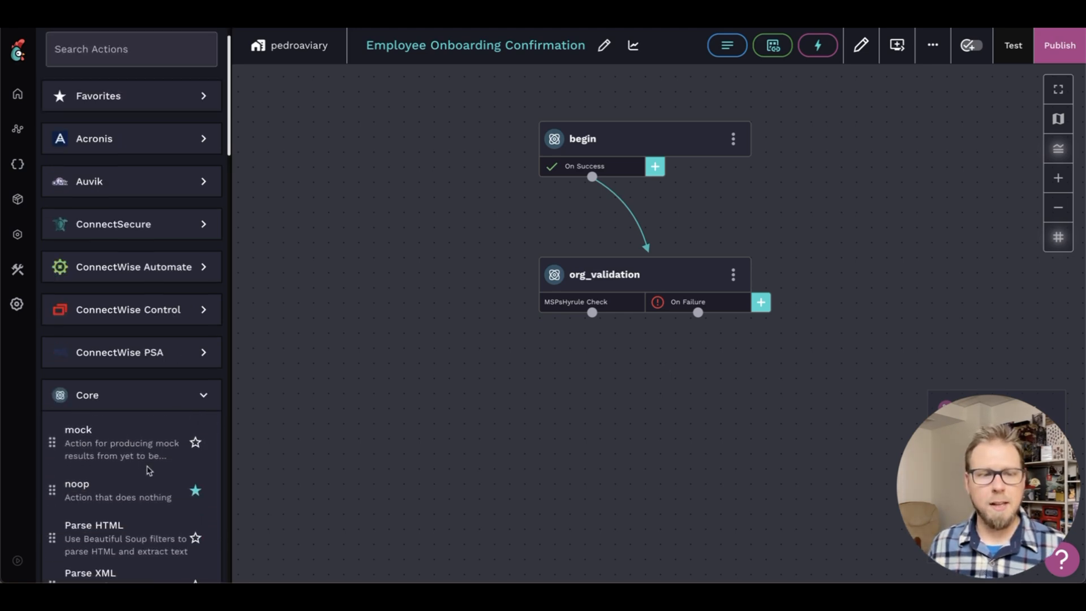
pyautogui.moveTo(81, 402); pyautogui.dragTo(665, 437)
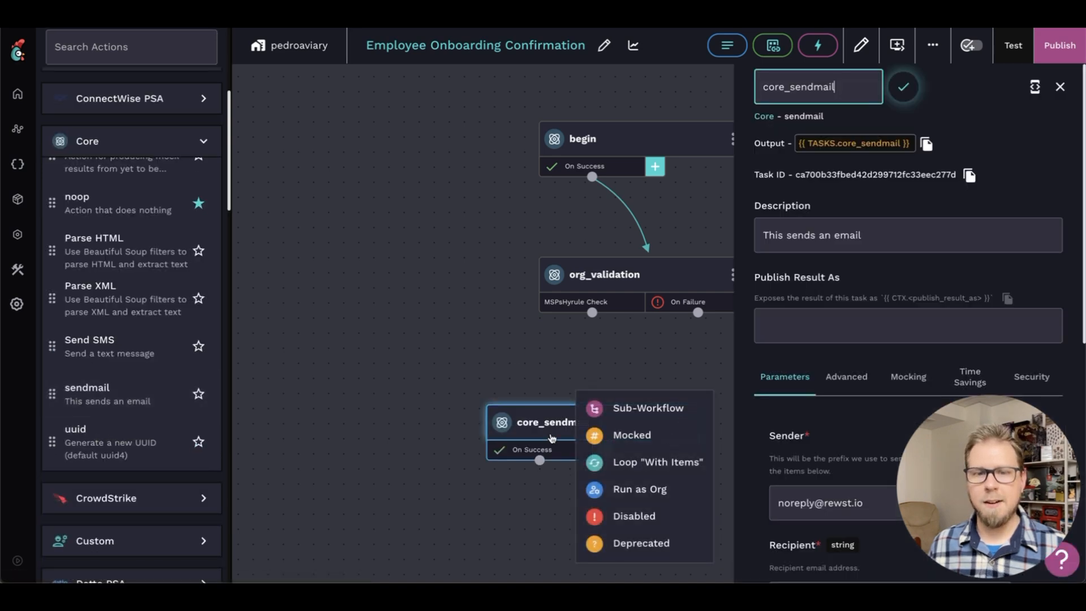
# Fill in the sendmail task's recipient with the company's email address
pyautogui.scroll(-3, 892, 243)
pyautogui.scroll(-5, 891, 243)
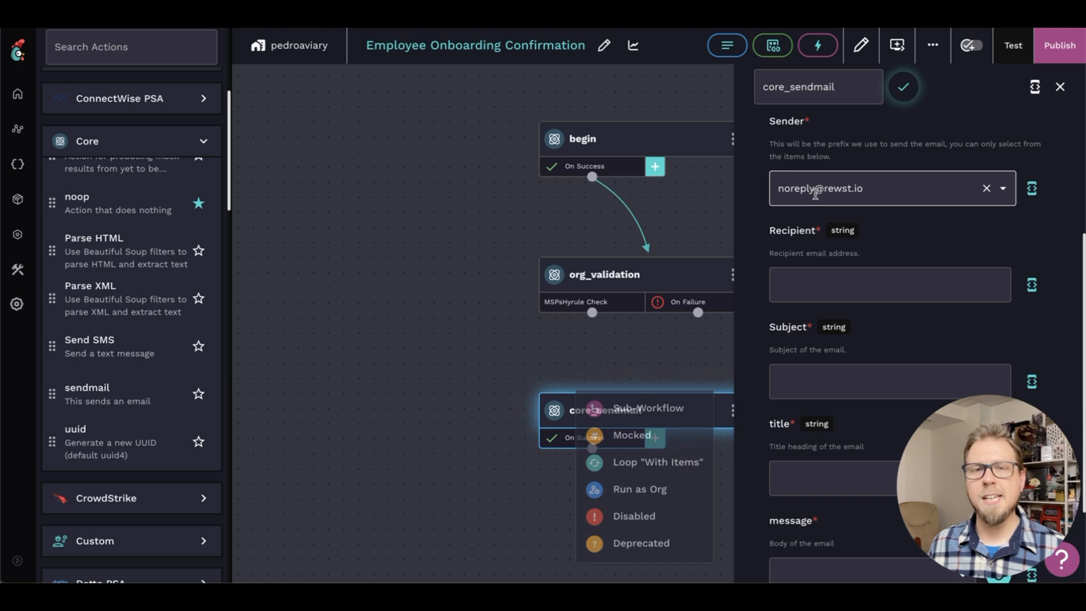
pyautogui.scroll(-1, 817, 192)
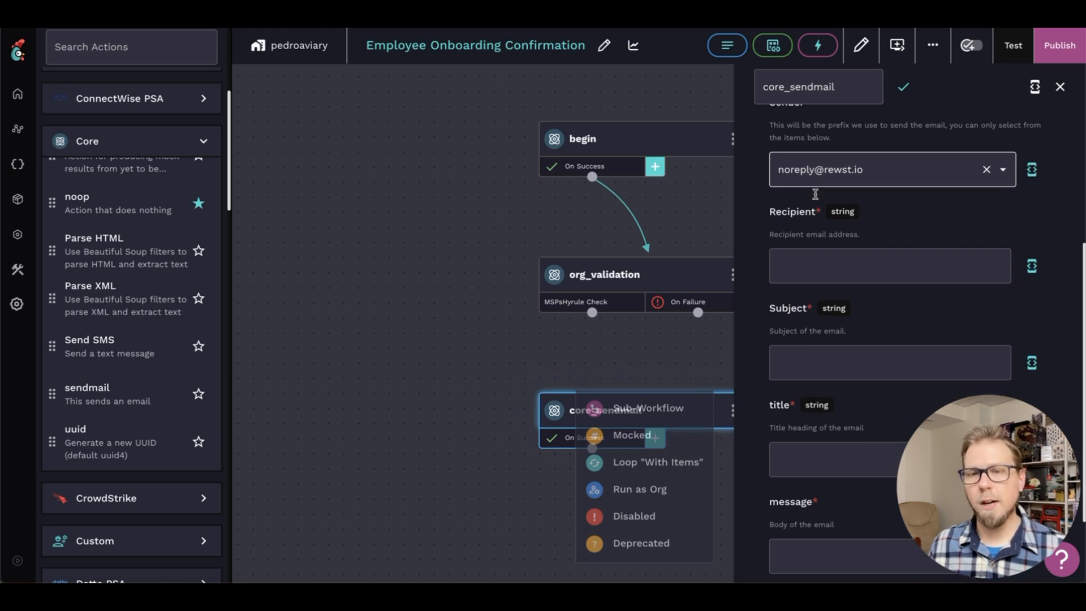
pyautogui.click(843, 255)
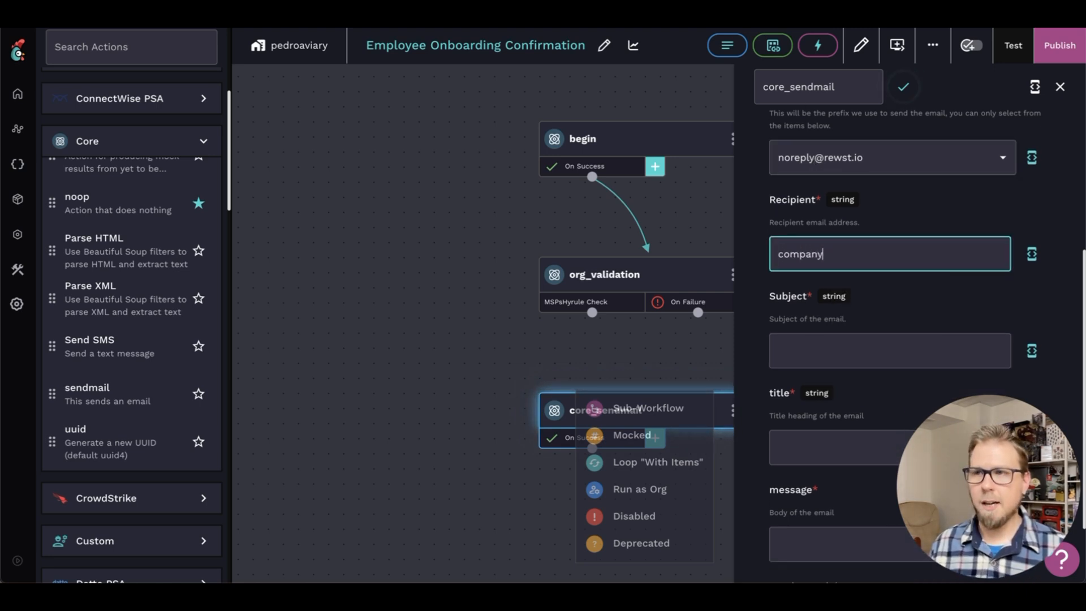
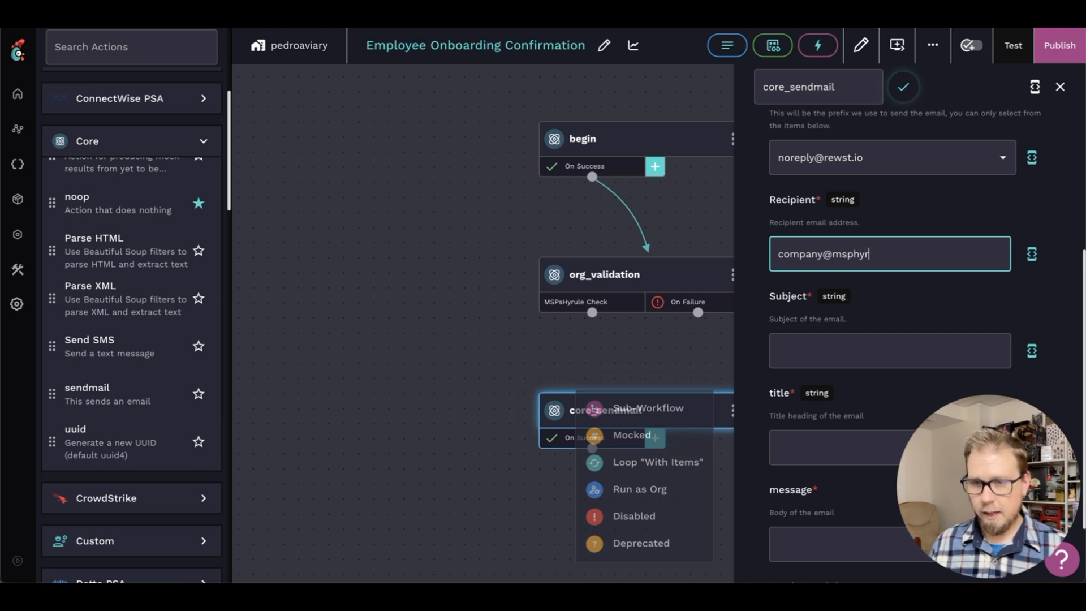
# Set the email's subject to "Completed User Onboarding" and its title to "User Onboarding Complete"
pyautogui.click(821, 340)
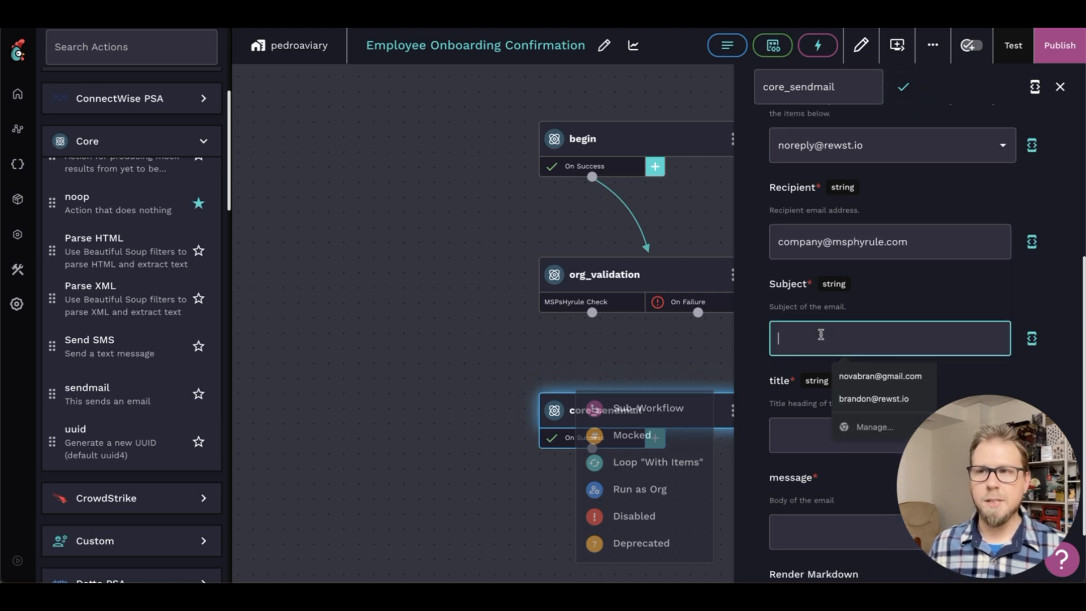
pyautogui.write('Comple')
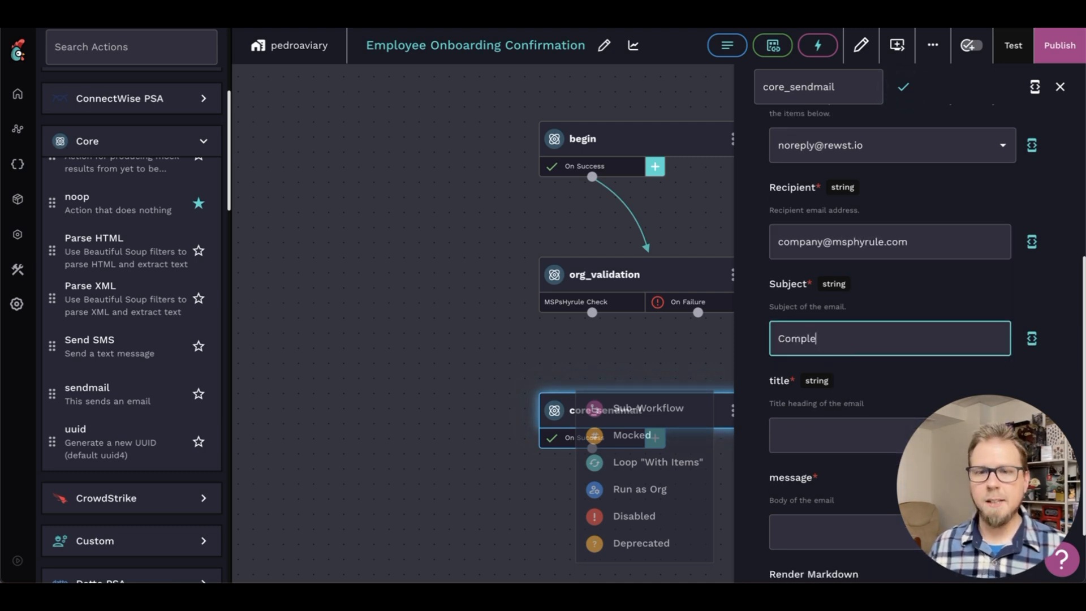
pyautogui.write('ted User Onboarding')
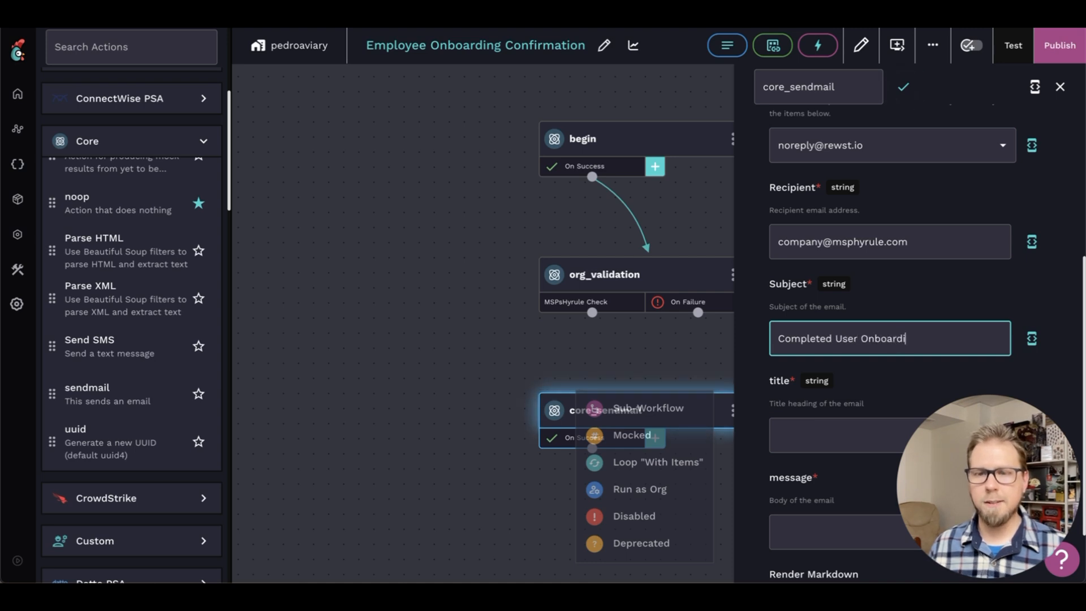
pyautogui.click(811, 364)
pyautogui.write('User Onb')
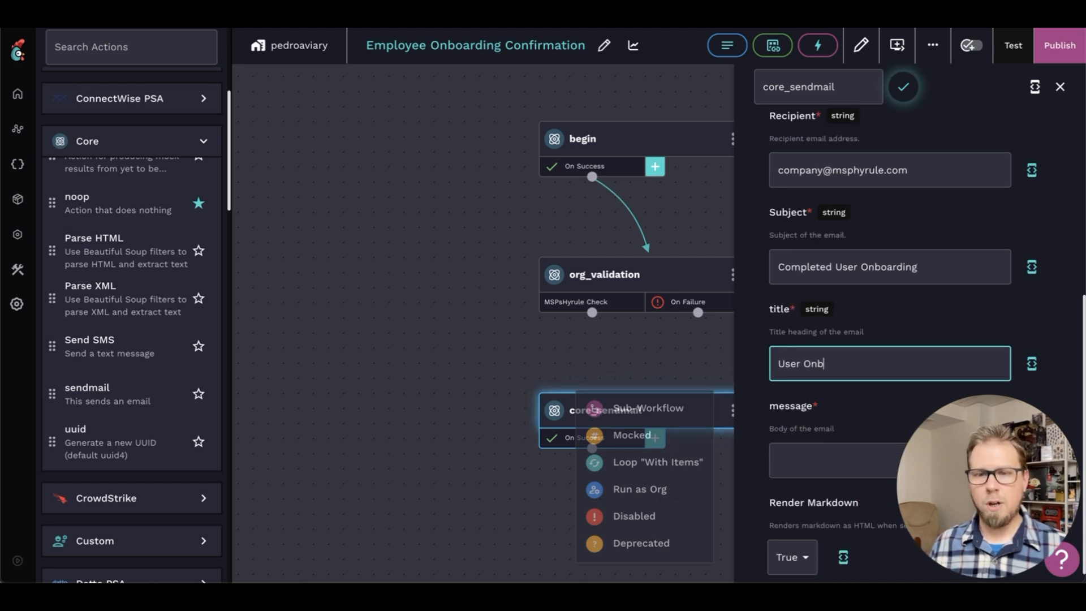
pyautogui.write('oarding Complete')
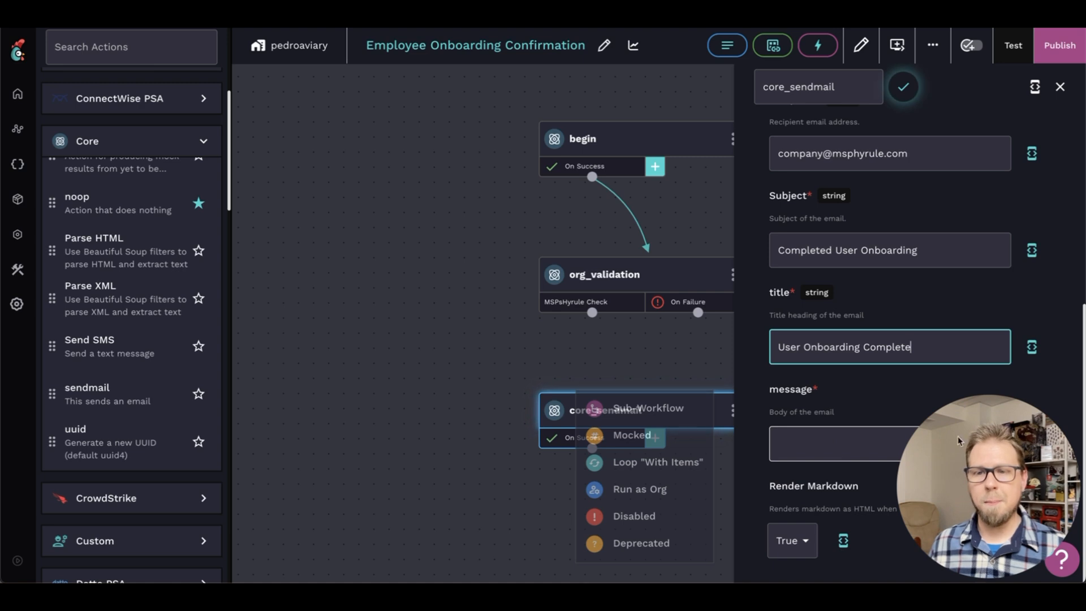
# Set the email's message body to the "Onboarding Email Confirmation" template
pyautogui.click(840, 451)
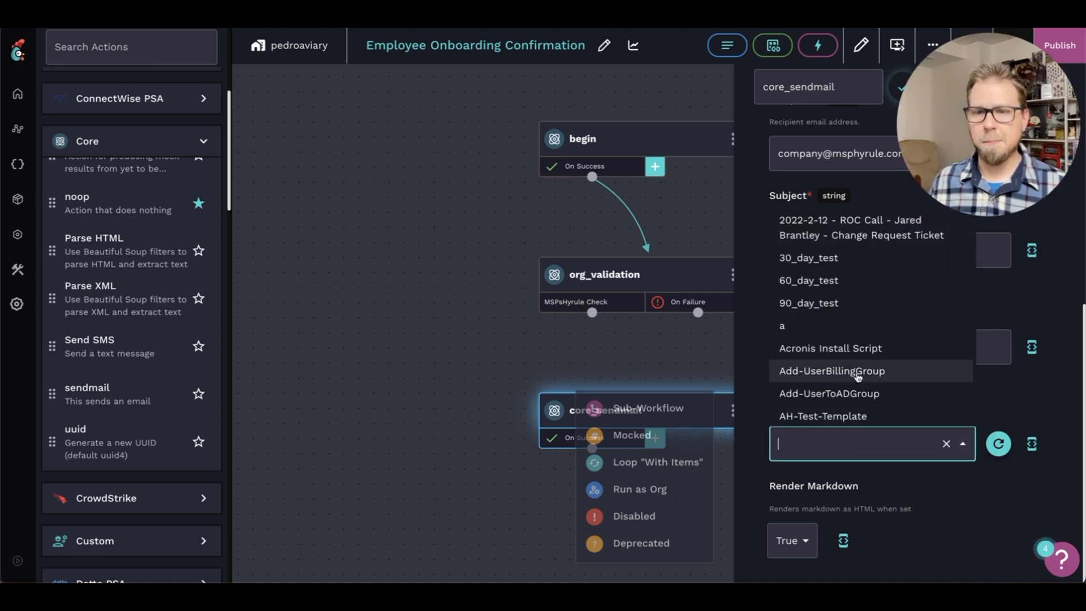
pyautogui.scroll(-1, 856, 373)
pyautogui.write('onboarding')
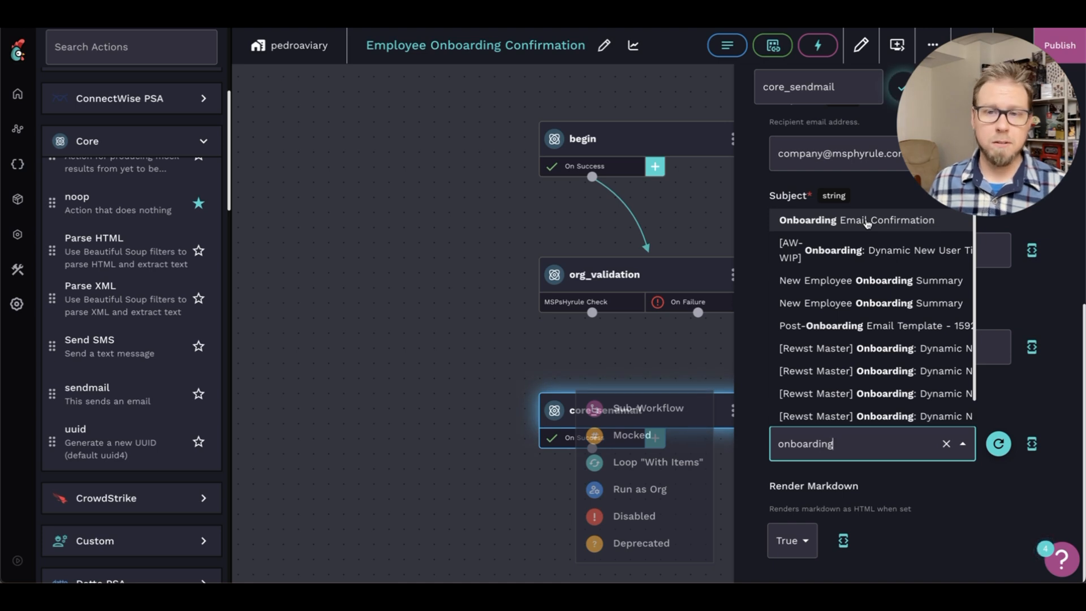
pyautogui.click(867, 222)
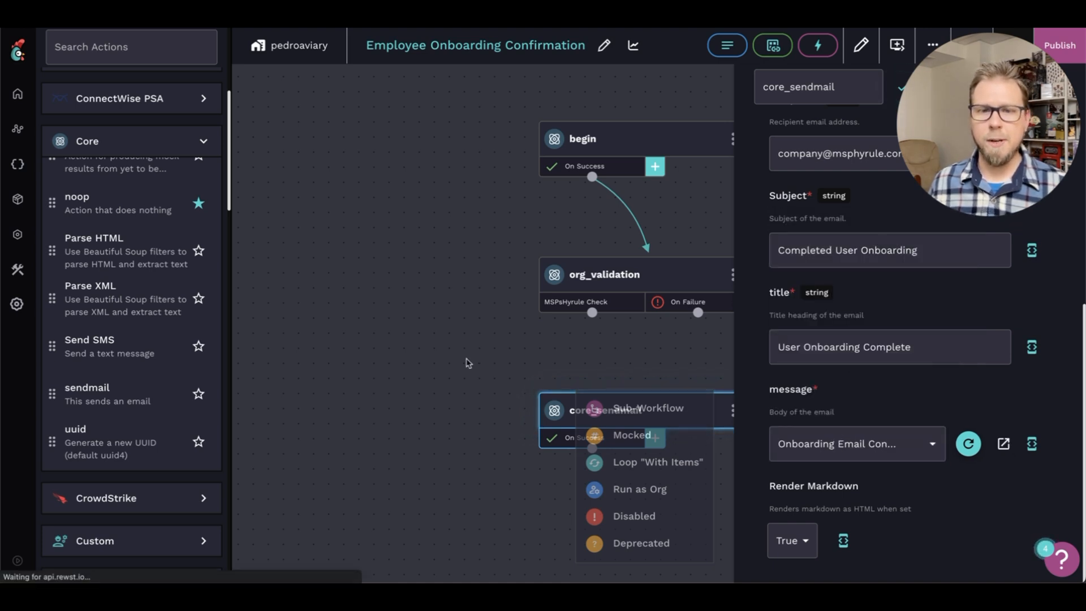
# Connect org_validation's MSPsHyrule Check transition to the core_sendmail task
pyautogui.click(467, 363)
pyautogui.moveTo(591, 312); pyautogui.dragTo(651, 403)
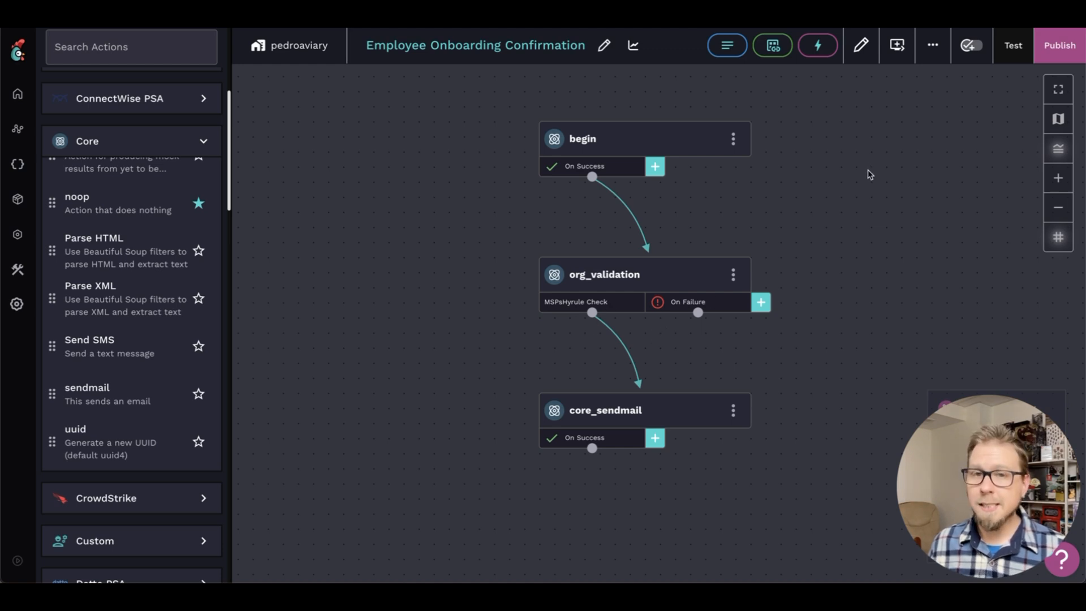
# Create a completion handler that runs this workflow when "[Rewst Master v2] Client: New Employee - Live in Marketplace" has the status succeeded
pyautogui.click(894, 51)
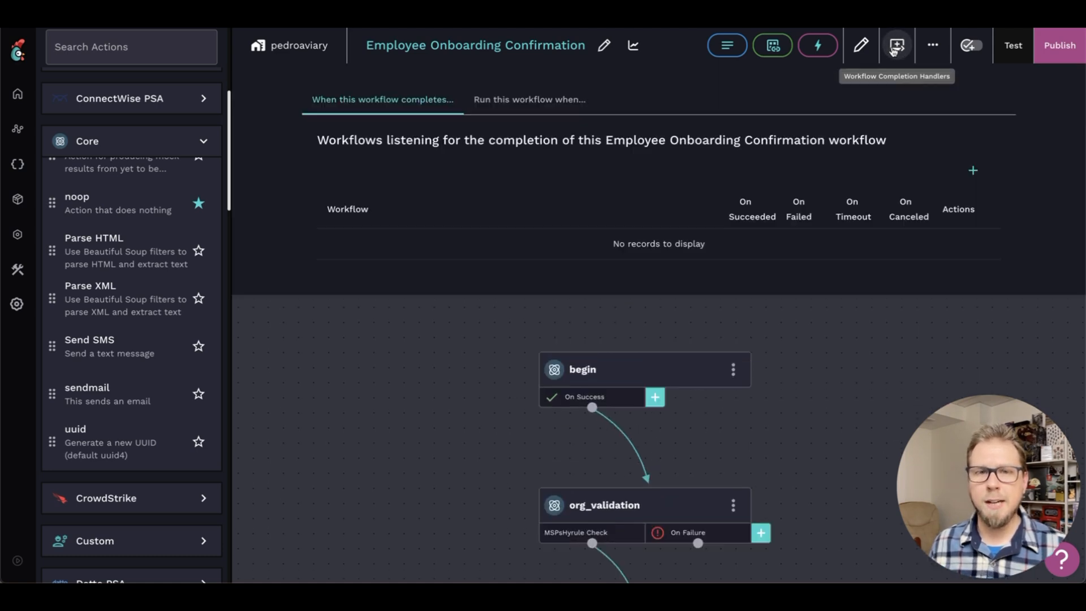
pyautogui.click(531, 105)
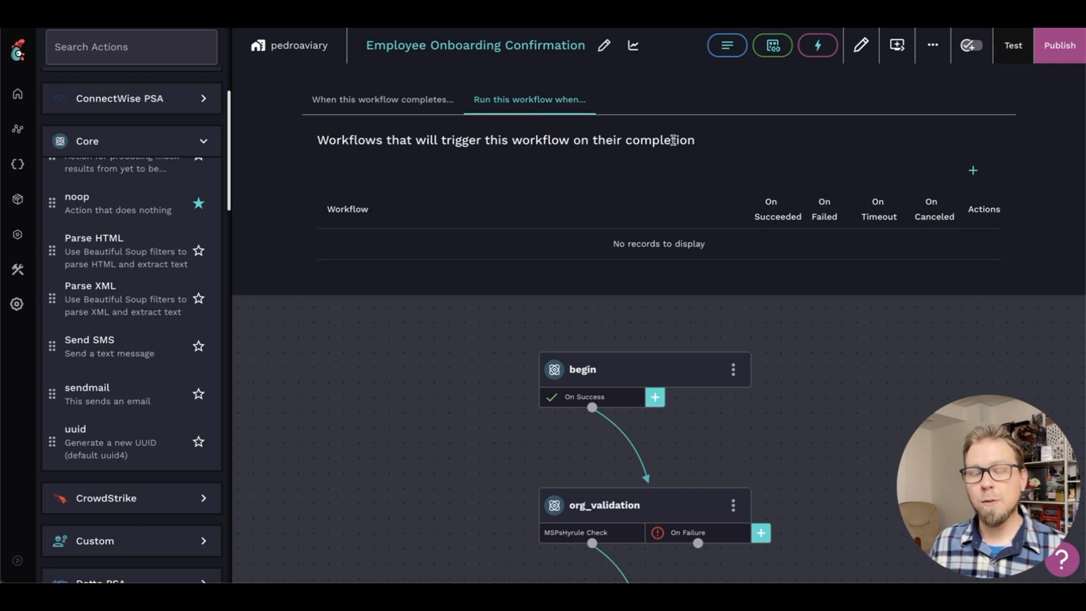
pyautogui.click(972, 171)
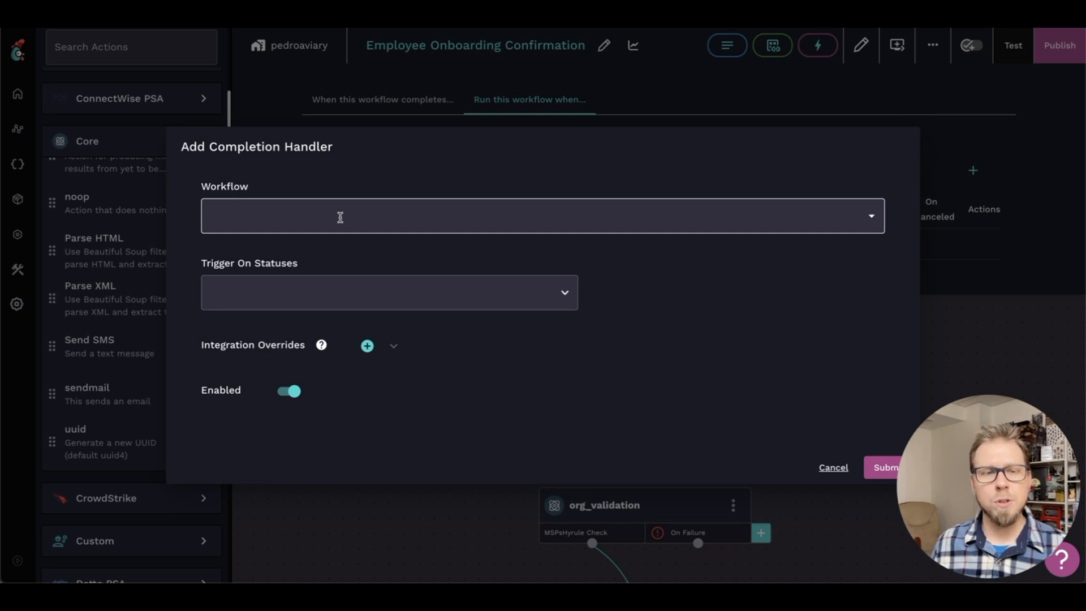
pyautogui.click(563, 293)
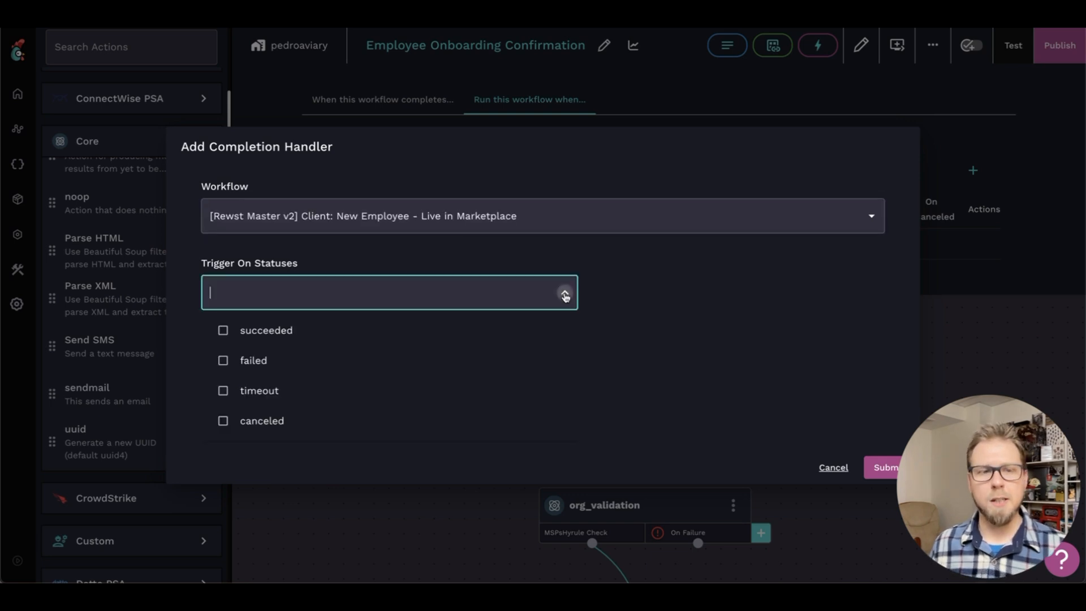
pyautogui.click(290, 336)
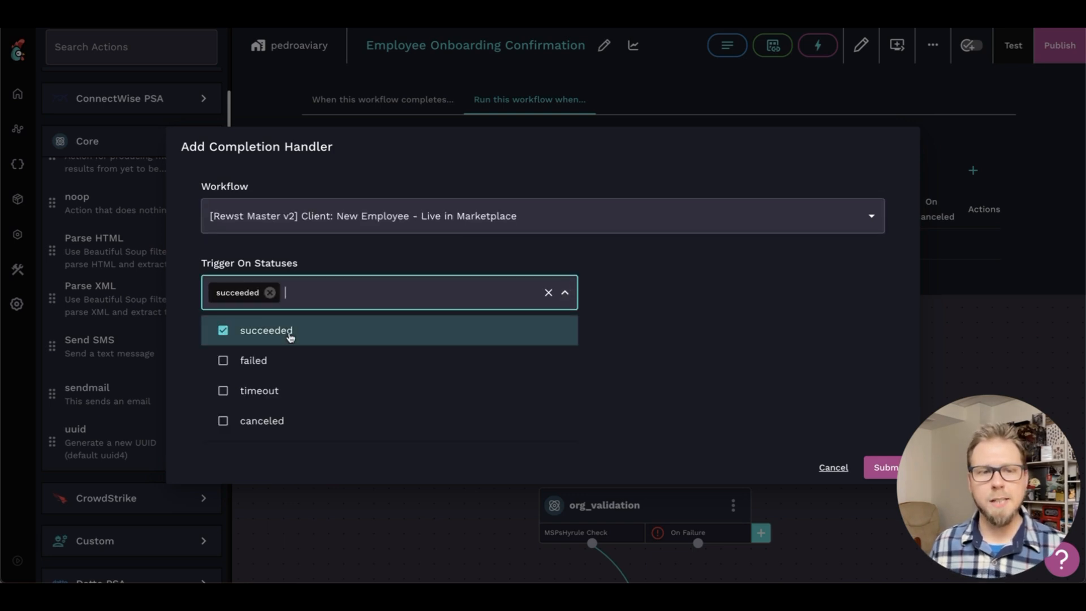
pyautogui.click(669, 291)
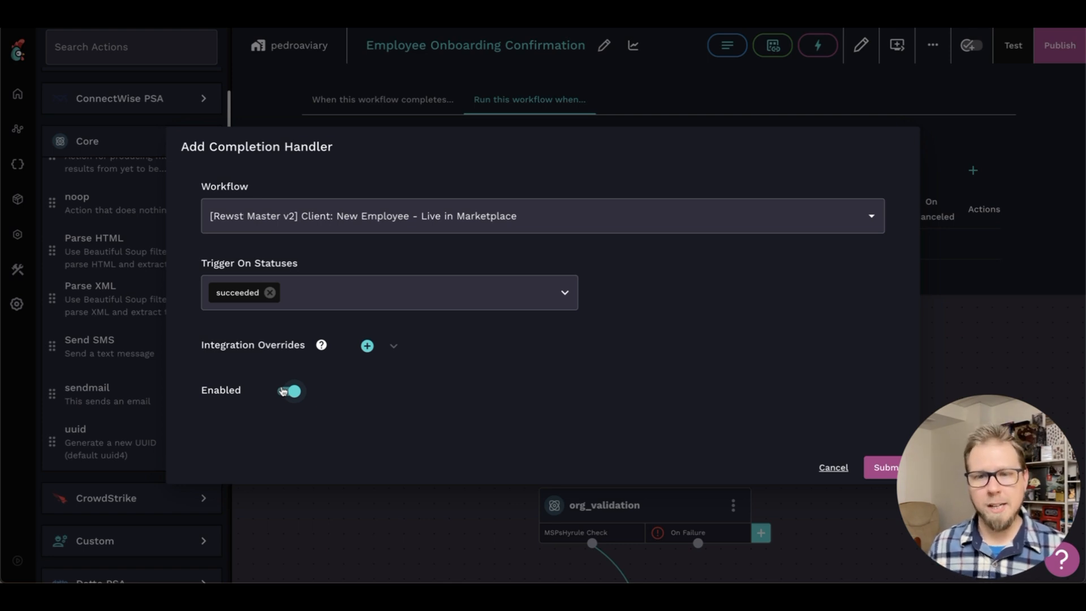
# Disable the completion handler and submit it
pyautogui.click(284, 391)
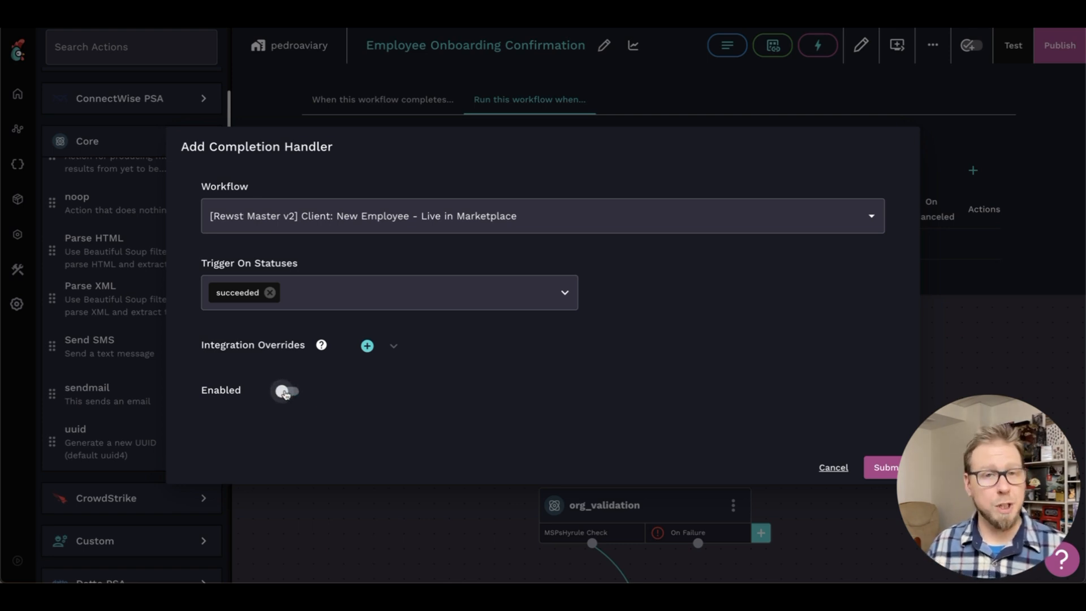
pyautogui.click(879, 467)
pyautogui.click(897, 45)
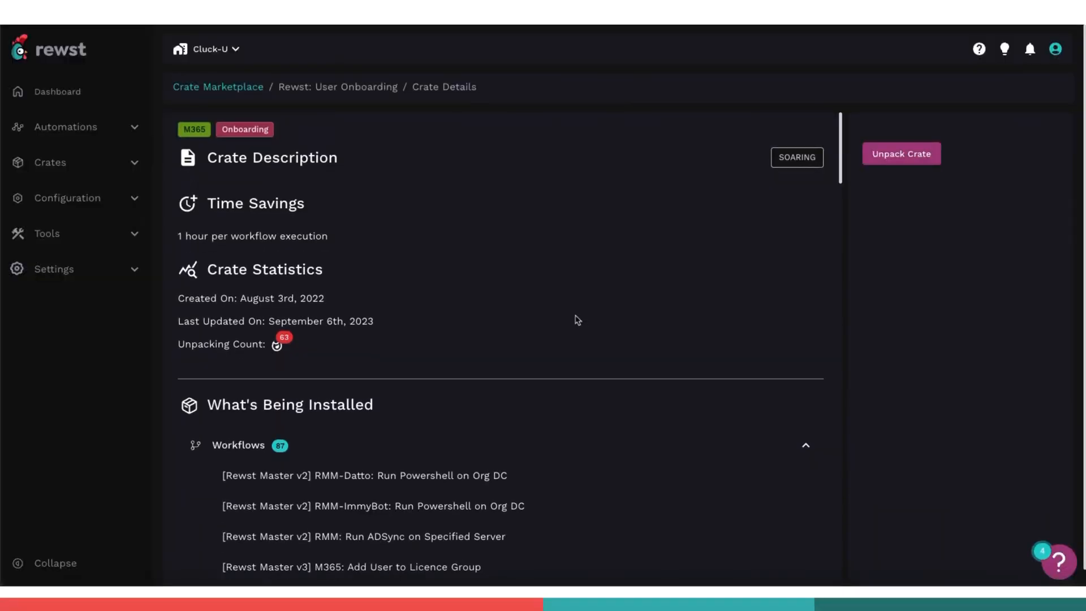
pyautogui.scroll(-3, 577, 320)
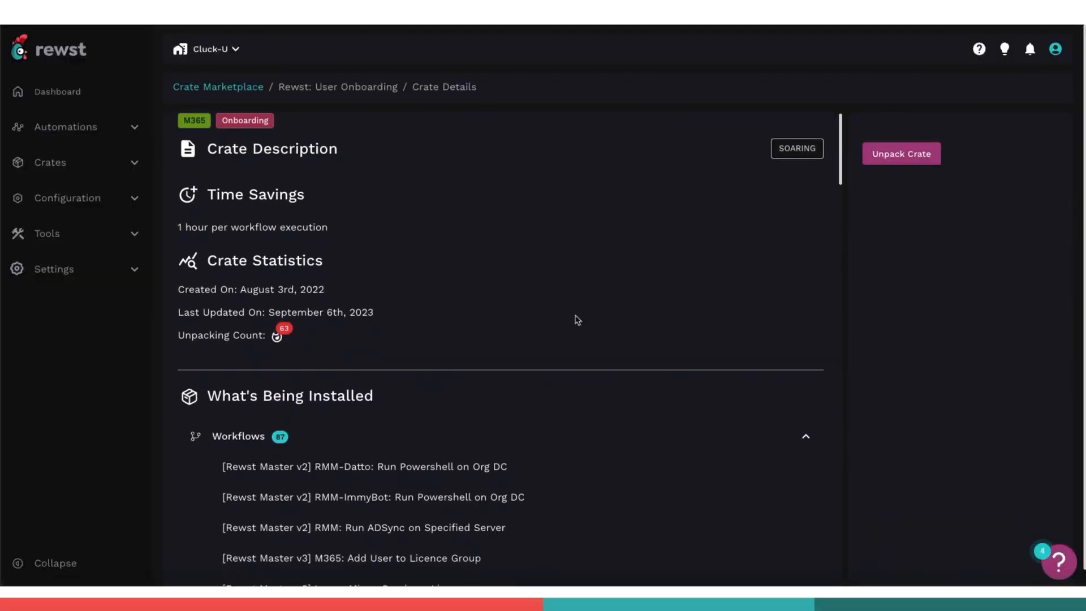
pyautogui.scroll(-10, 576, 320)
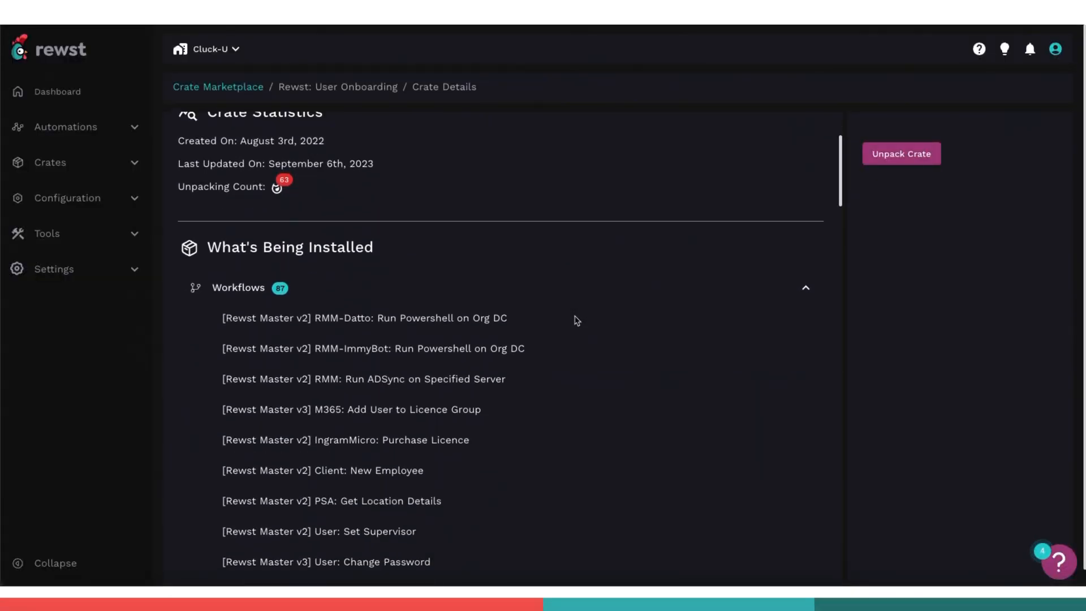
pyautogui.scroll(-6, 575, 321)
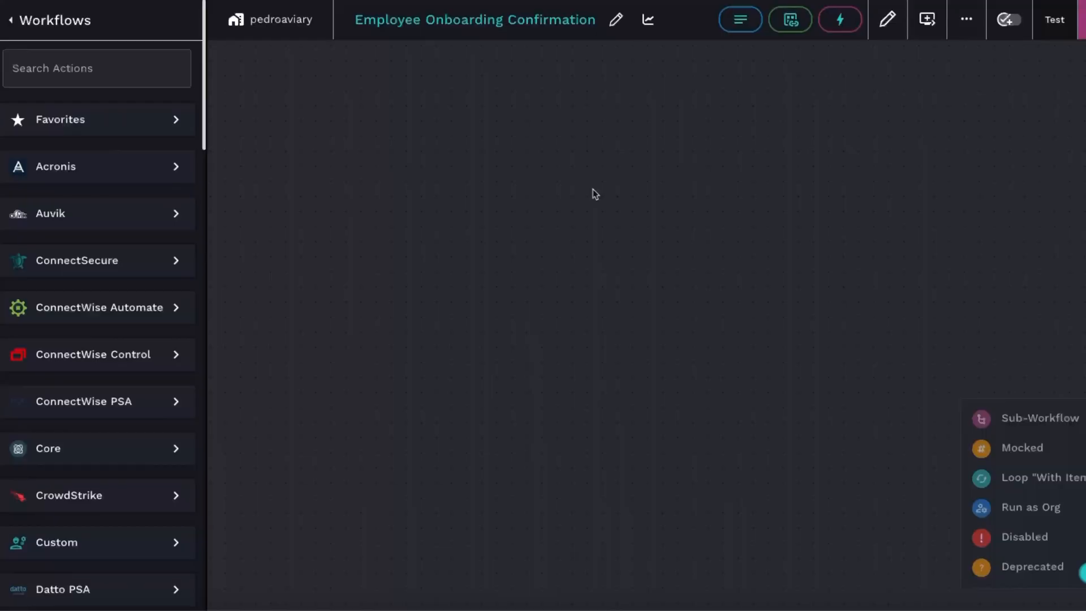
# Open the empty canvas's options for adding a note or a favorite action
pyautogui.rightClick(593, 189)
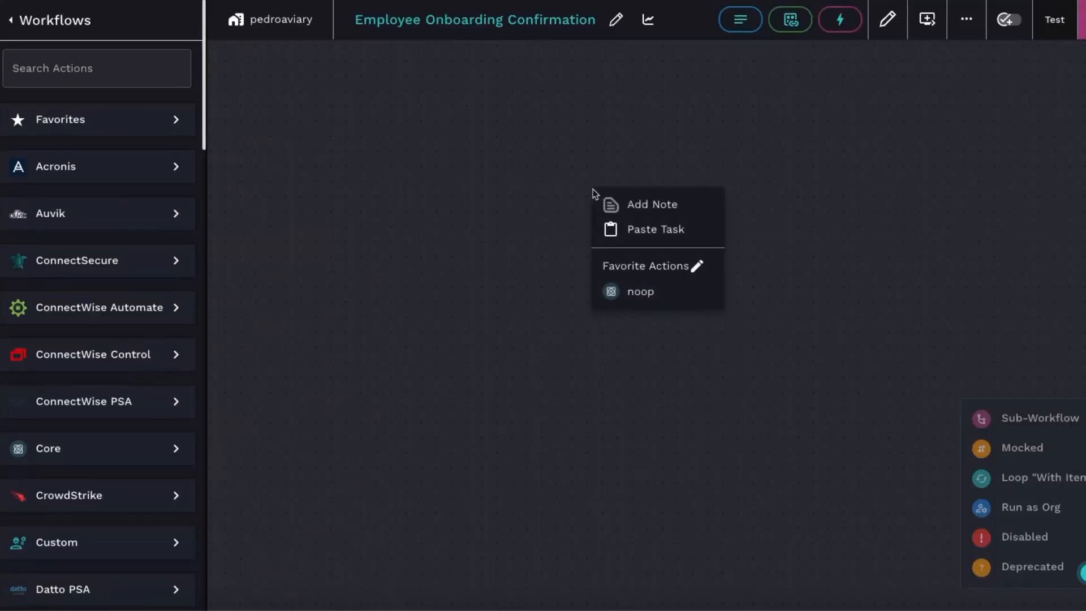